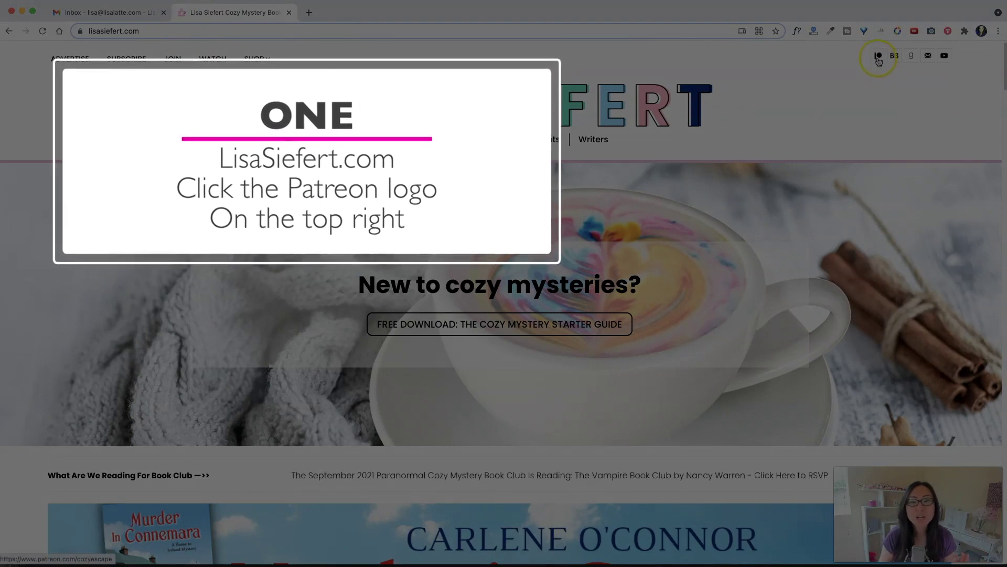
# - Follow the Cozy Escape Book Club on Patreon, then return to its creator page
pyautogui.click(878, 58)
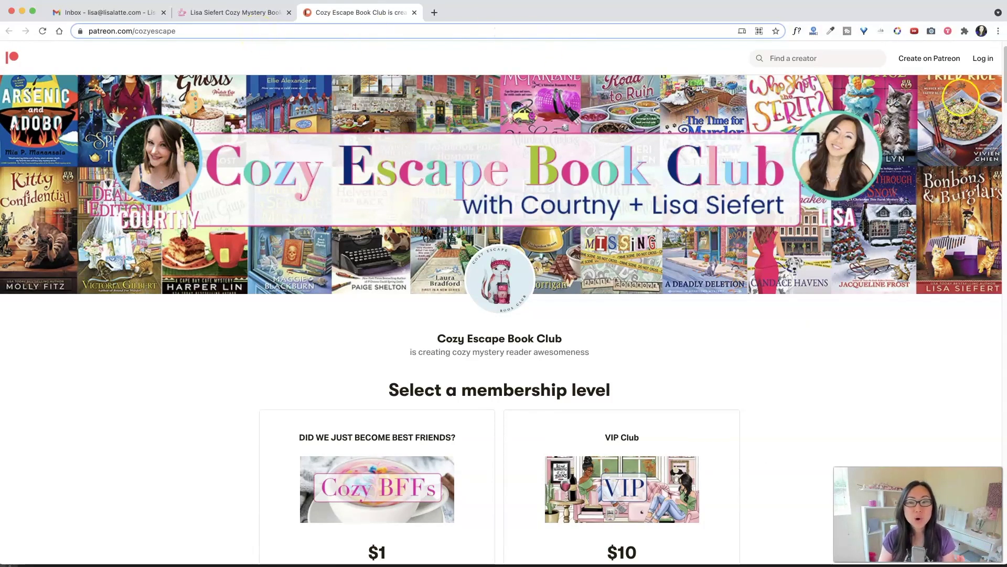
pyautogui.scroll(-3, 504, 398)
pyautogui.scroll(-6, 503, 378)
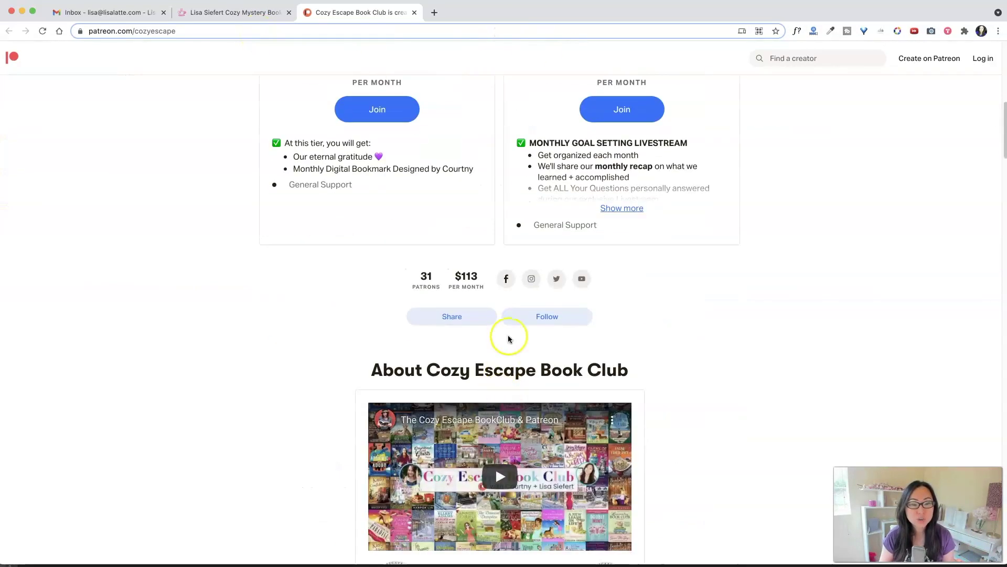
pyautogui.click(554, 318)
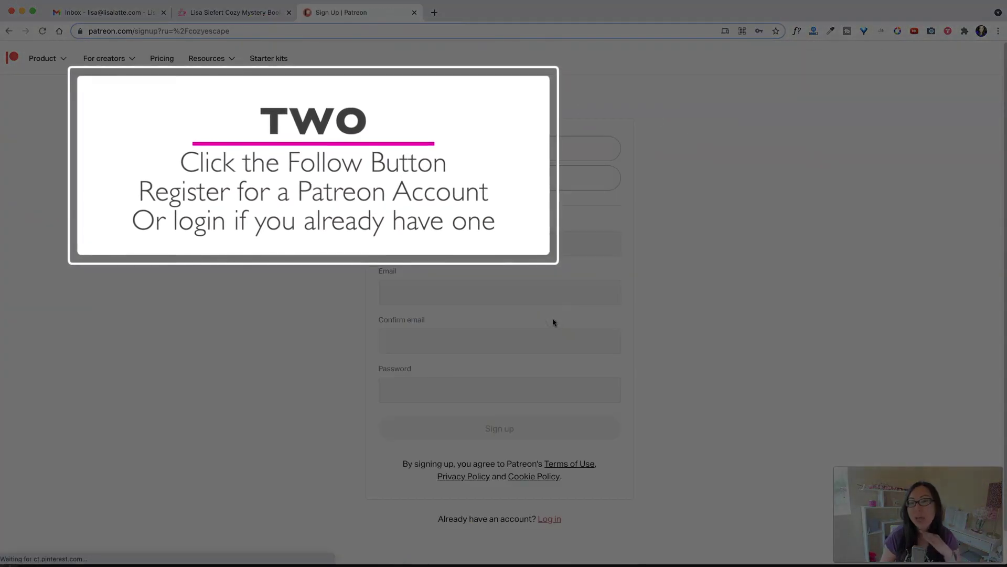
pyautogui.click(9, 31)
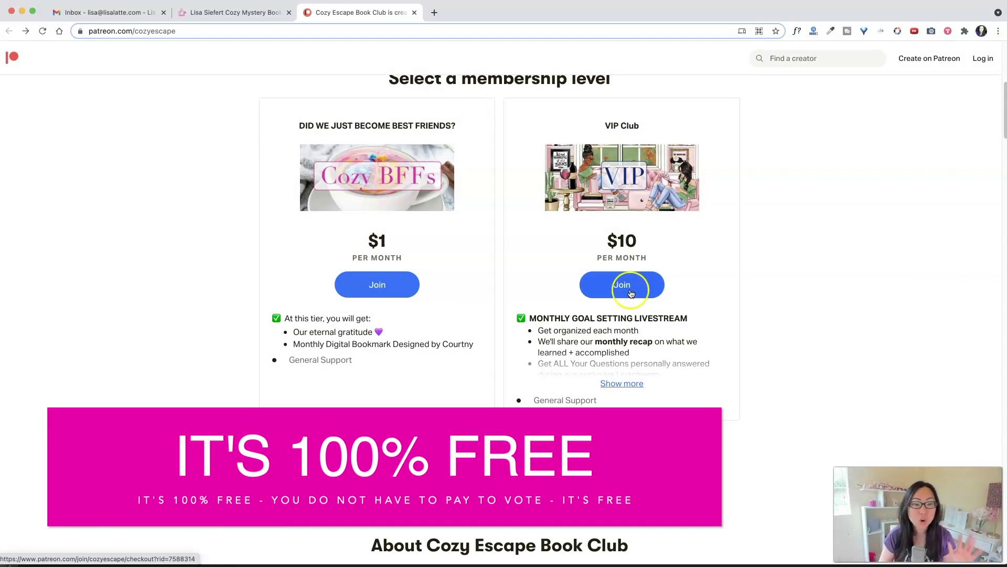
# - Start signing up through the VIP Club tier and enter the account's full name and e-mail
pyautogui.click(631, 293)
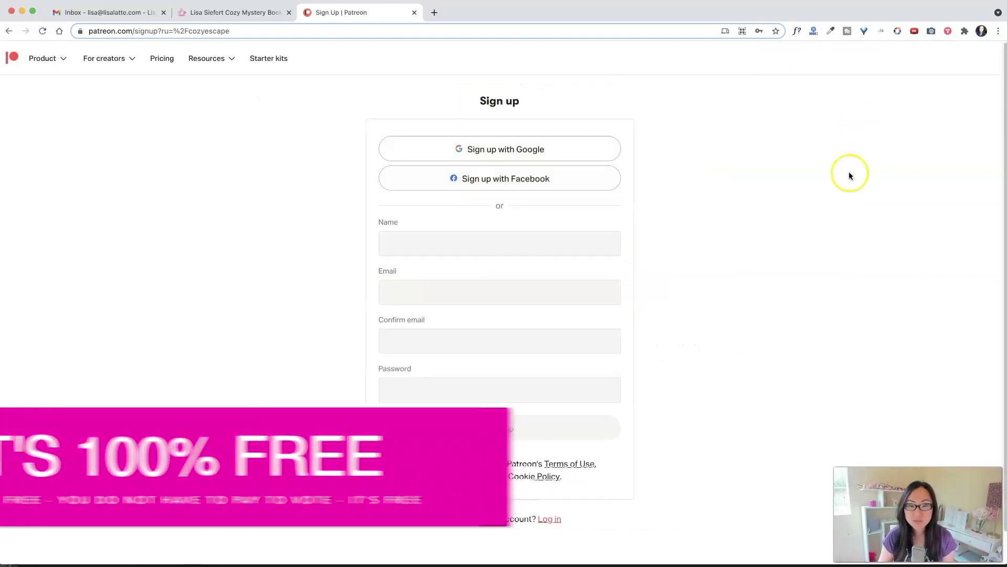
pyautogui.click(434, 244)
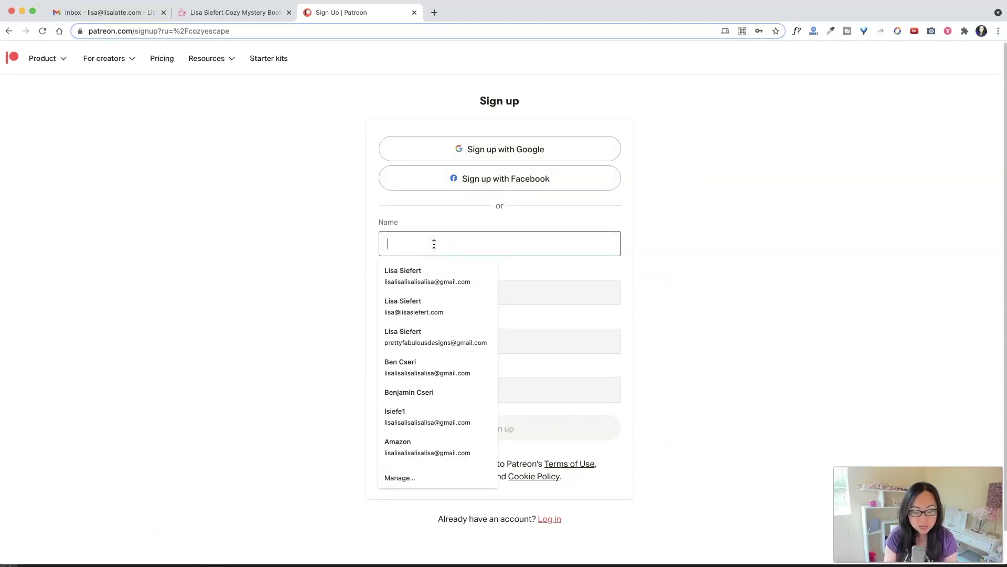
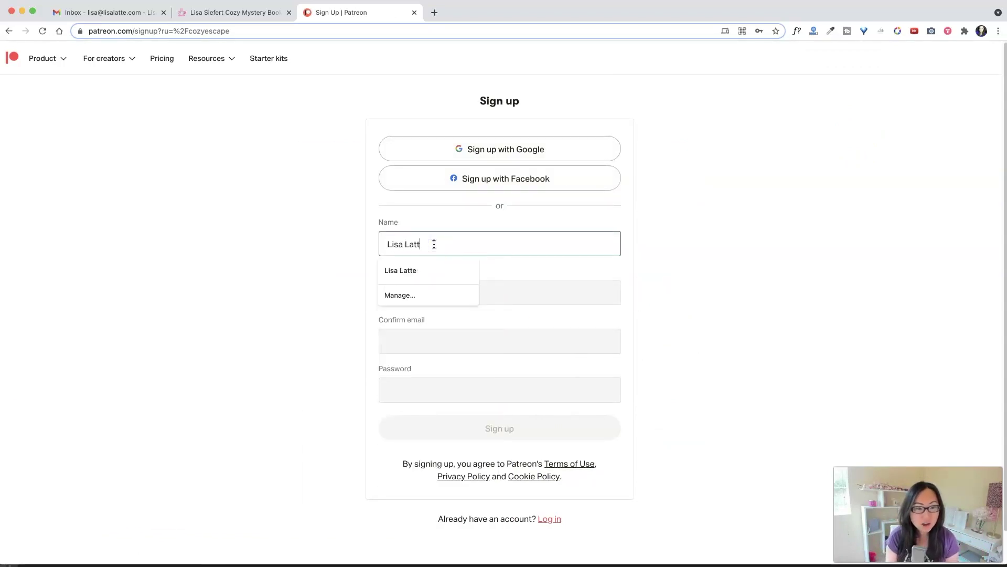
pyautogui.write('e')
pyautogui.press('Tab')
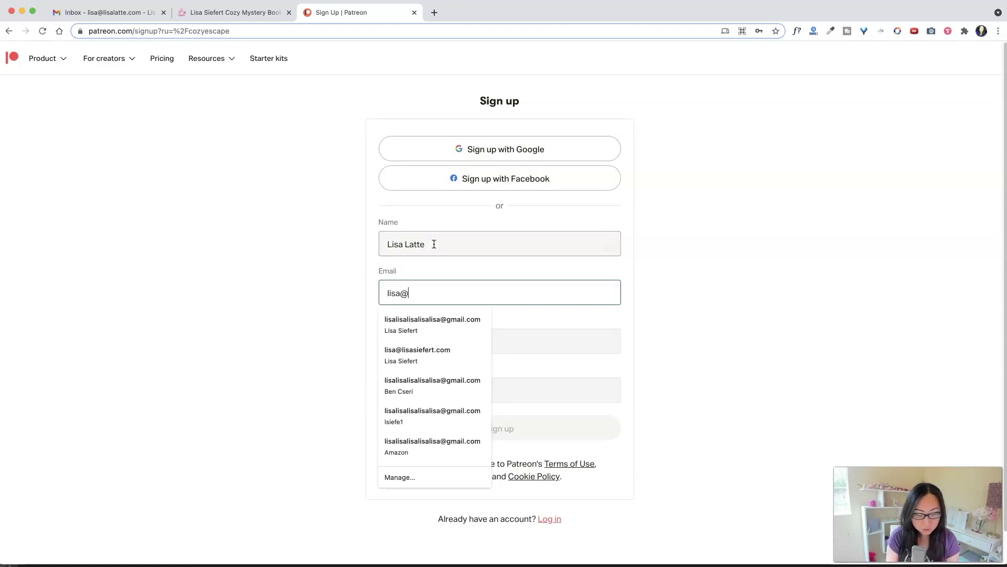
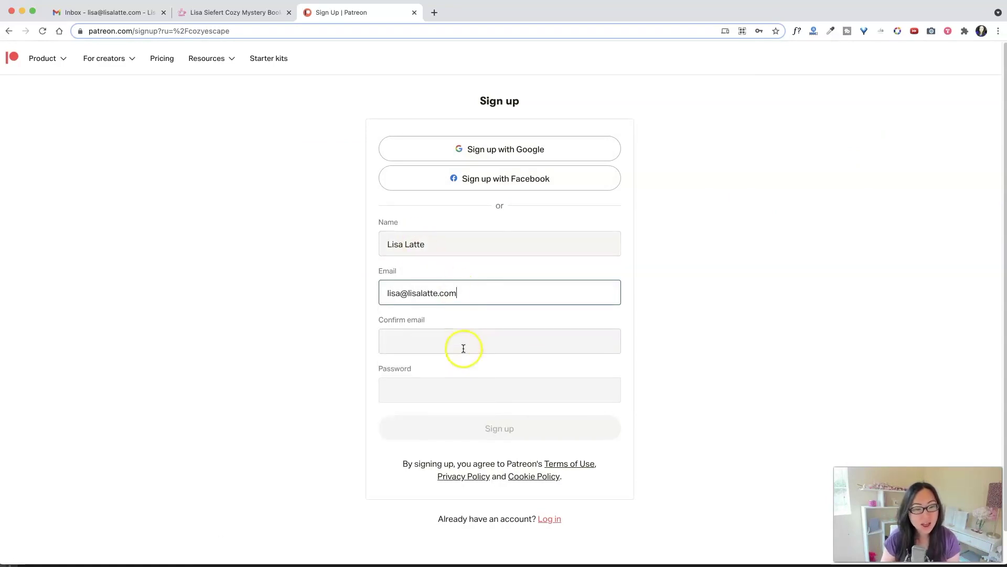
# - Confirm the e-mail, enter the account password, and create the new Patreon account
pyautogui.click(465, 343)
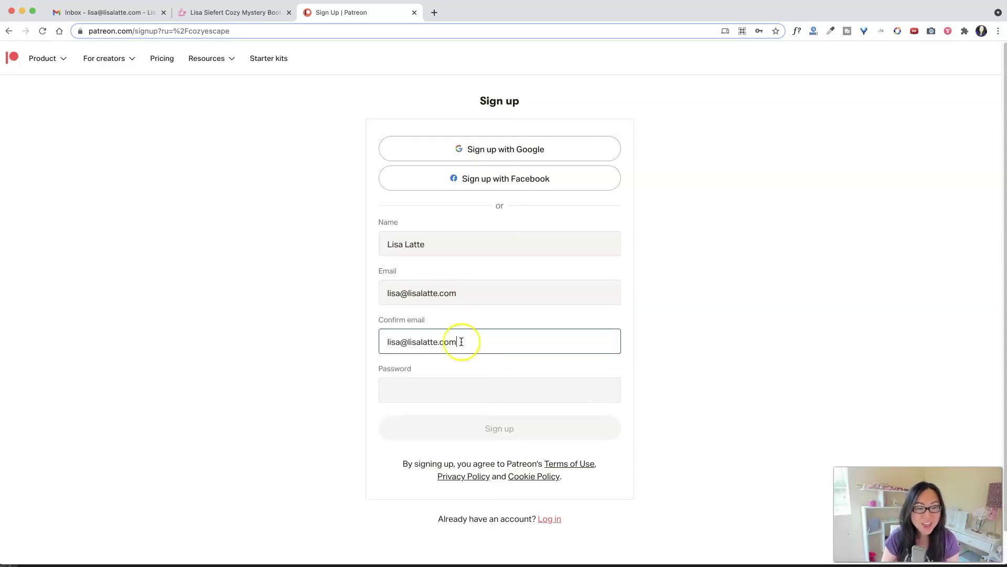
pyautogui.click(434, 391)
pyautogui.write('•••••••••••')
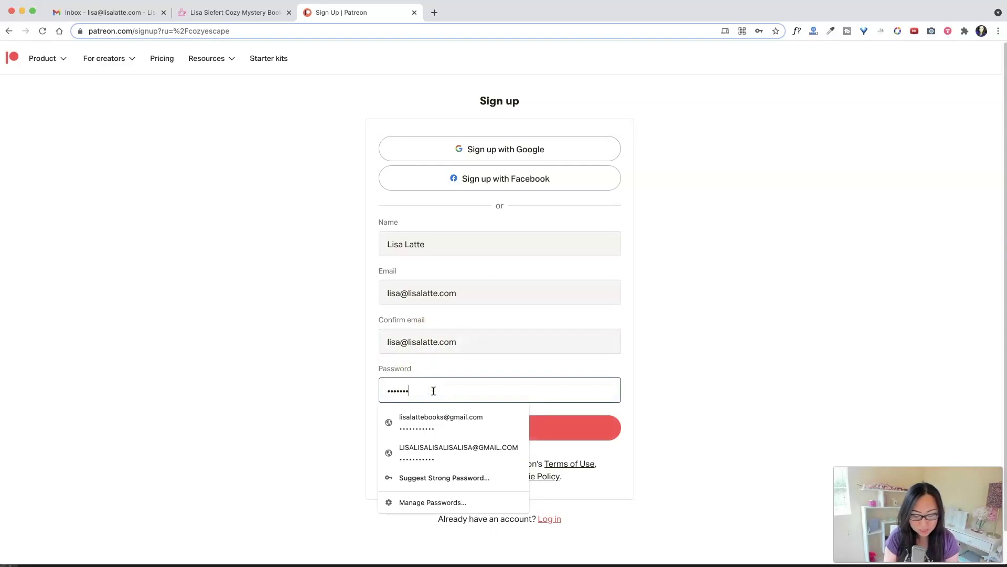
pyautogui.click(543, 443)
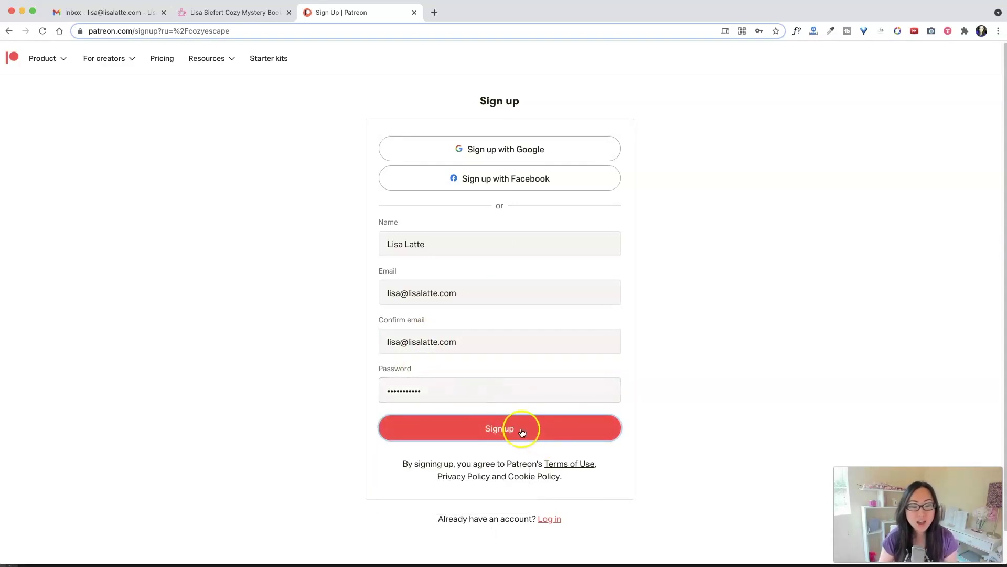
pyautogui.click(522, 430)
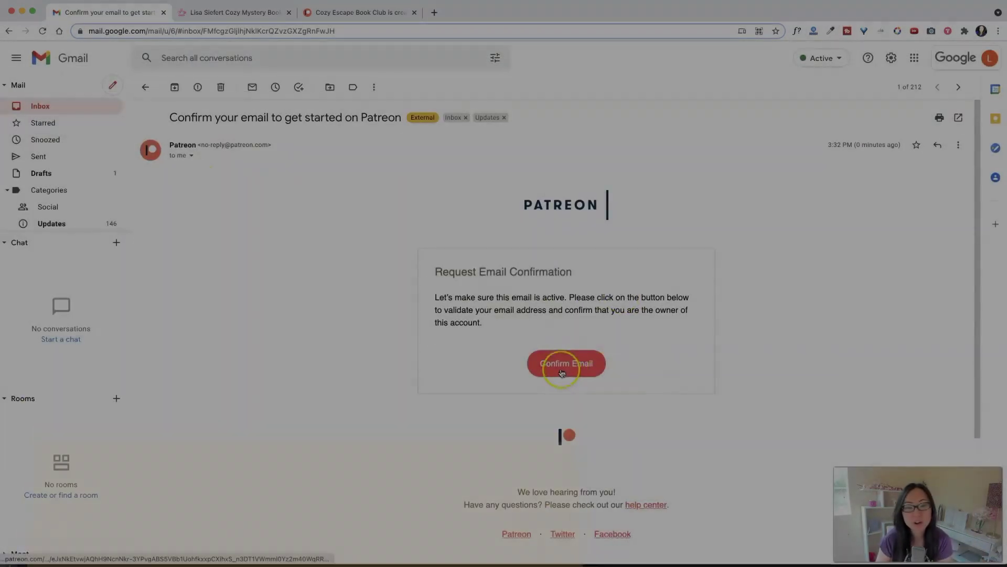
# - Verify the new account's e-mail with the Confirm Email button in Patreon's Gmail message
pyautogui.click(559, 365)
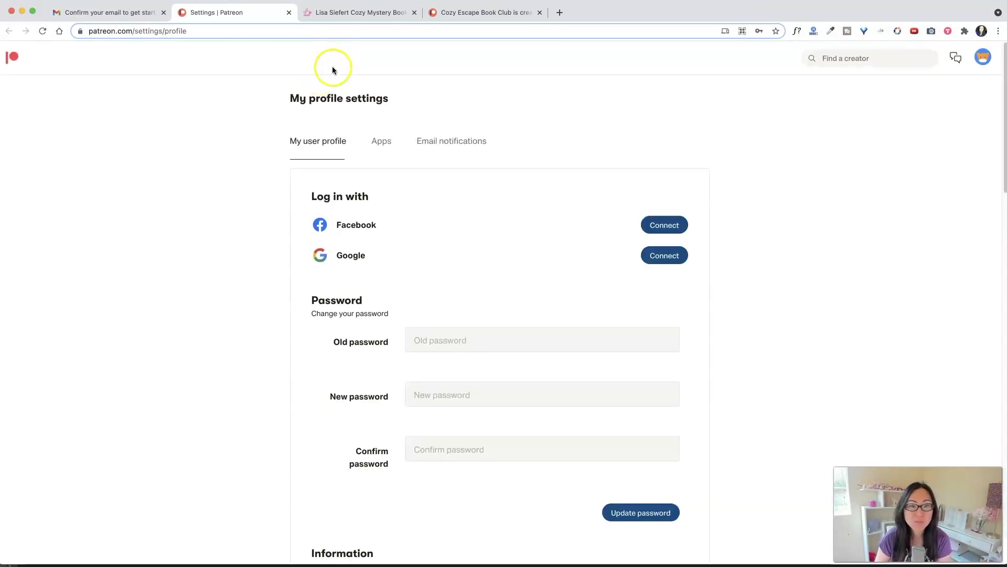
# - Reload the Cozy Escape Book Club page as the new member and show all 40 posts
pyautogui.click(483, 12)
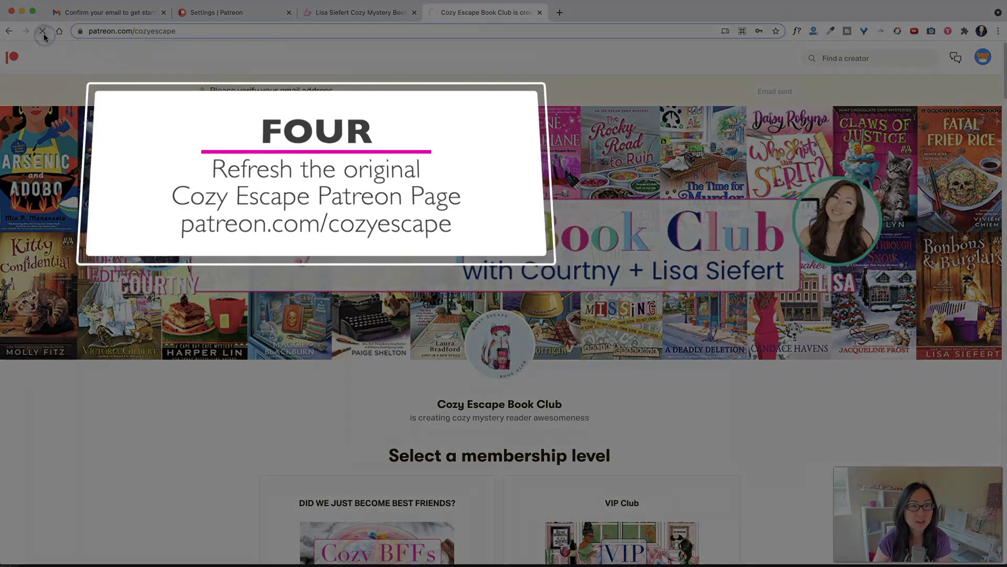
pyautogui.click(43, 32)
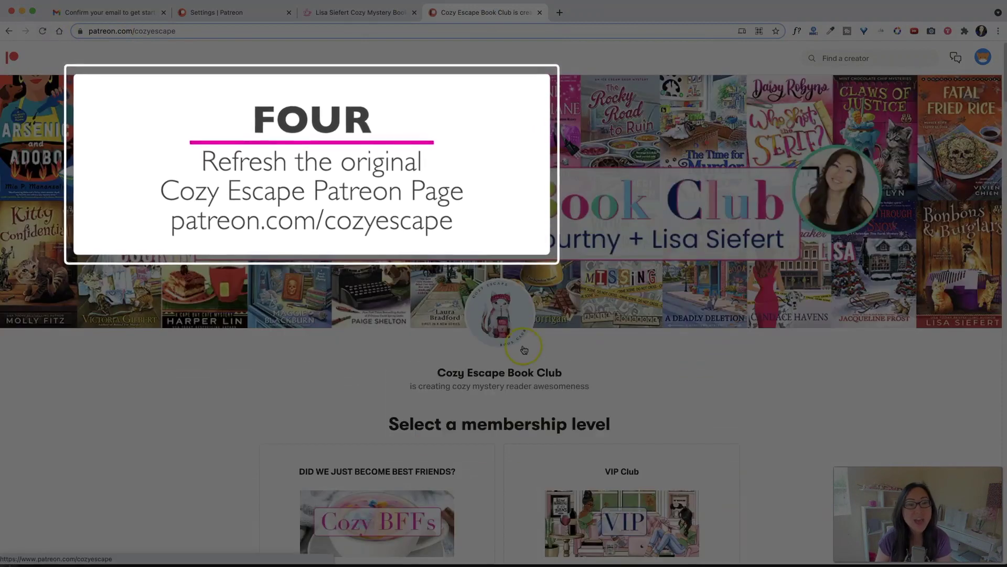
pyautogui.scroll(-8, 527, 328)
pyautogui.scroll(-7, 526, 328)
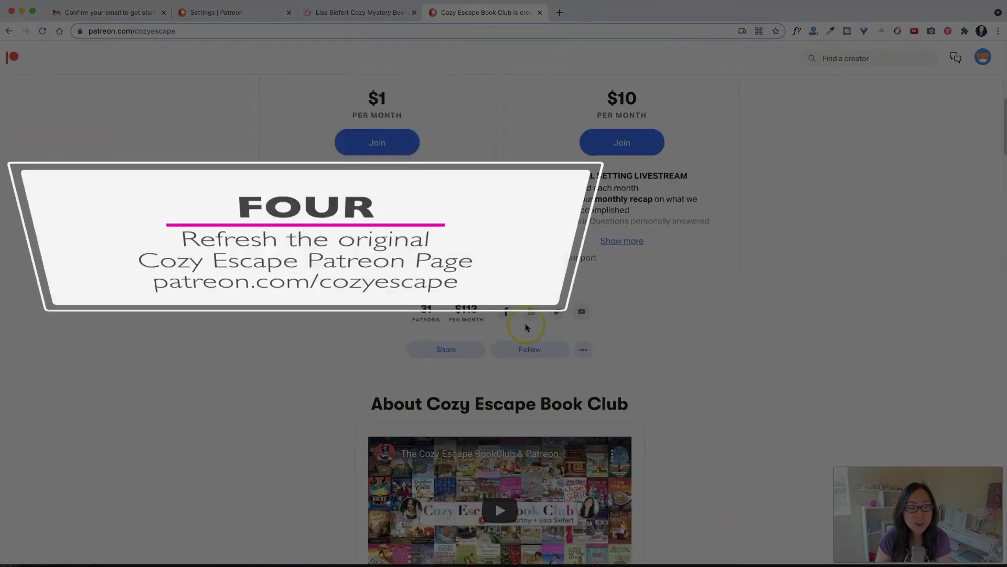
pyautogui.scroll(8, 523, 321)
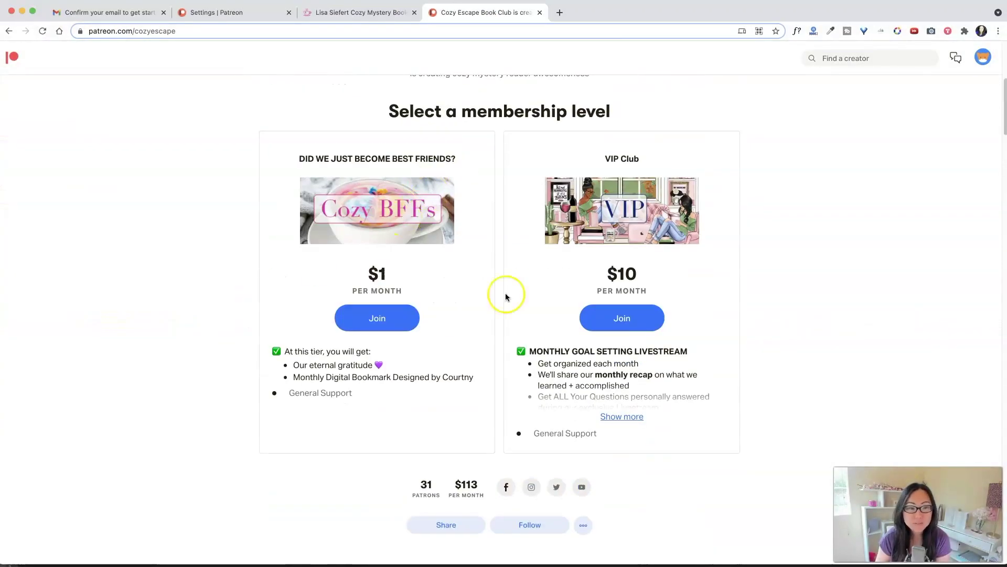
pyautogui.scroll(-9, 840, 335)
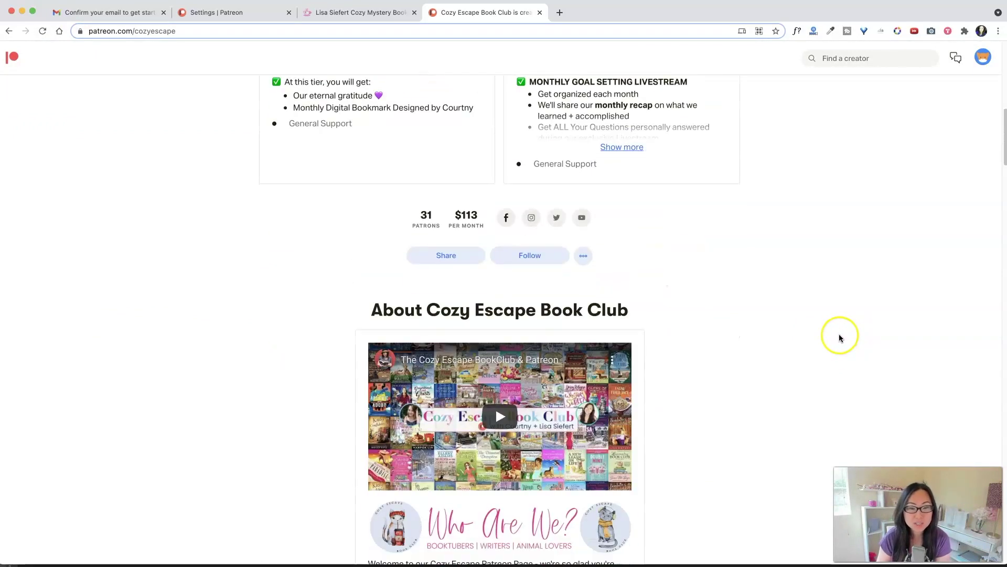
pyautogui.scroll(-18, 839, 363)
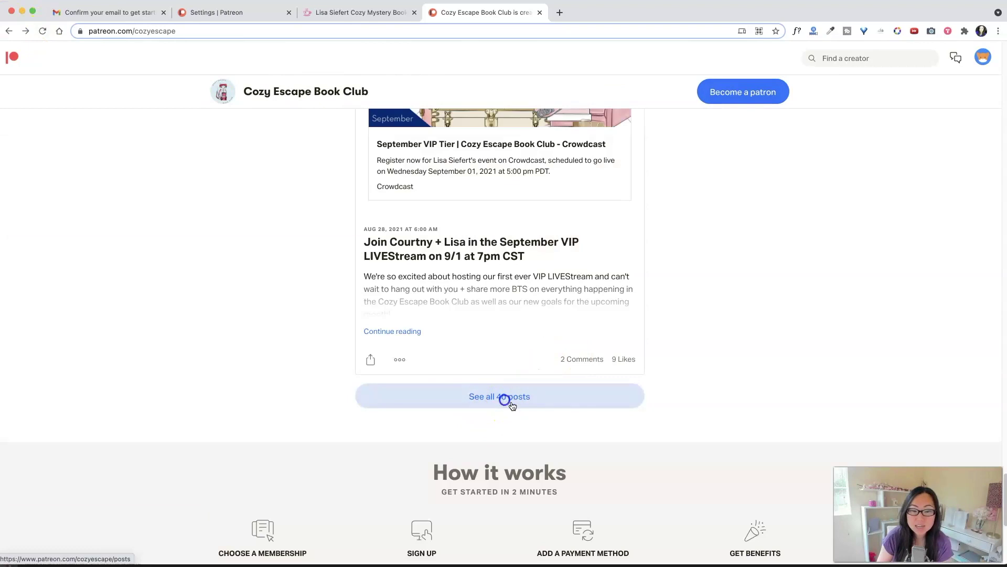
pyautogui.click(511, 403)
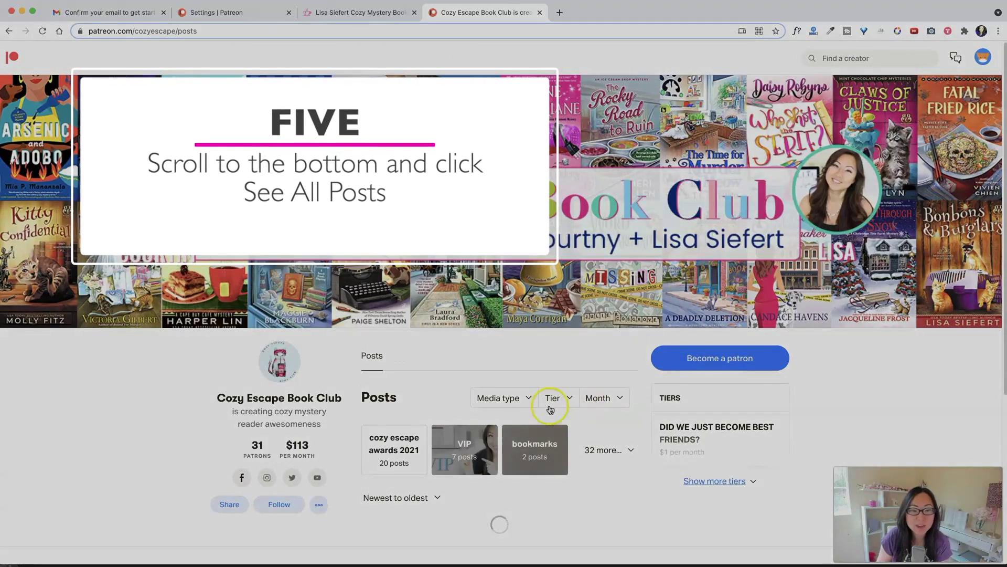
# - Filter the club's posts by the 'cozy escape awards 2021' tag and scroll to the Voting Poll posts
pyautogui.scroll(-2, 404, 409)
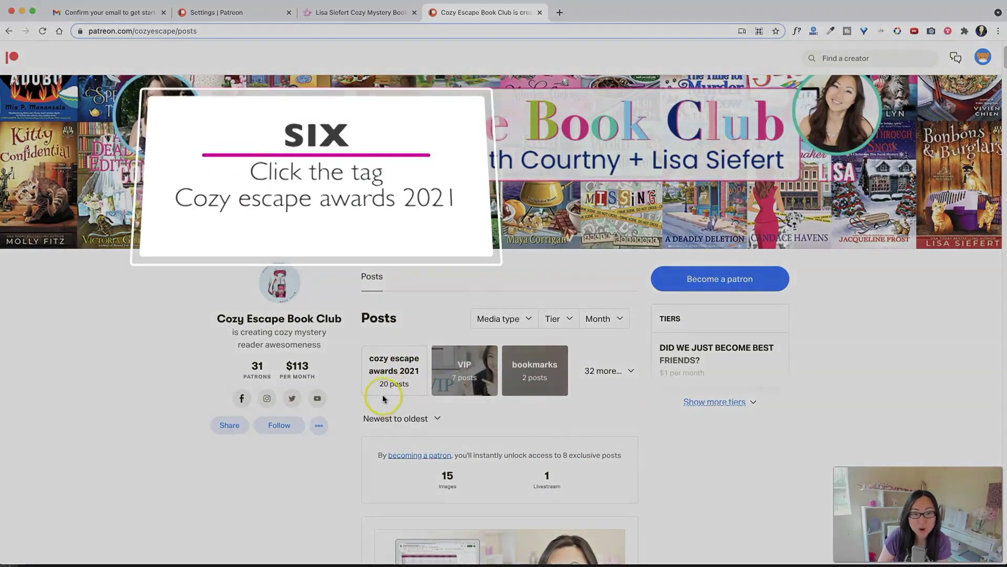
pyautogui.click(394, 373)
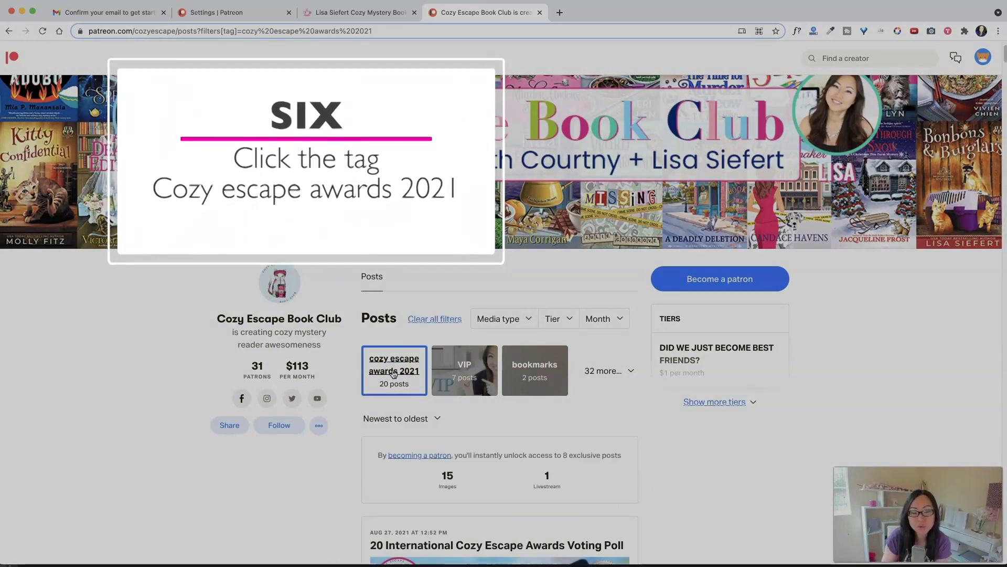
pyautogui.scroll(-3, 543, 375)
pyautogui.scroll(-3, 546, 383)
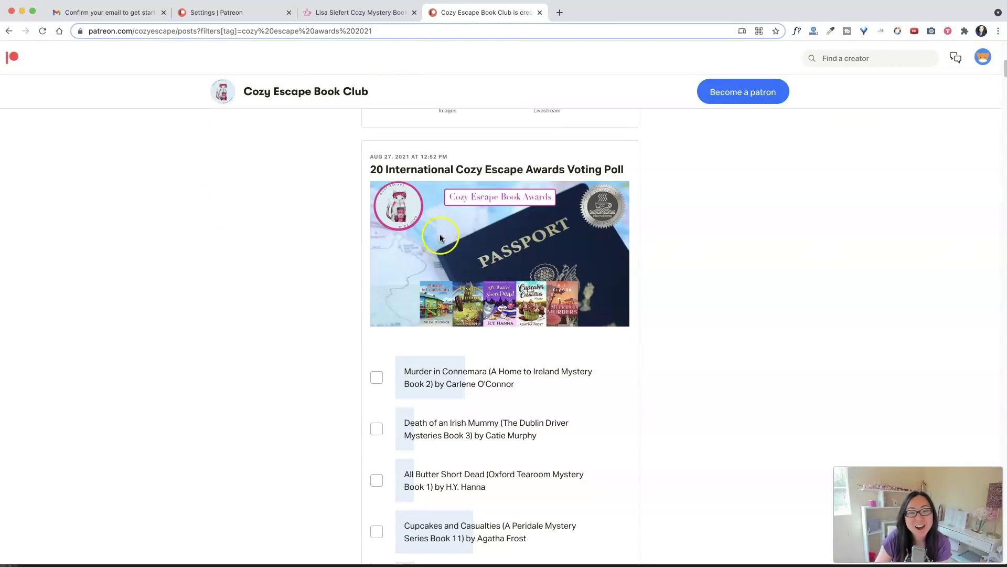
pyautogui.scroll(-1, 442, 237)
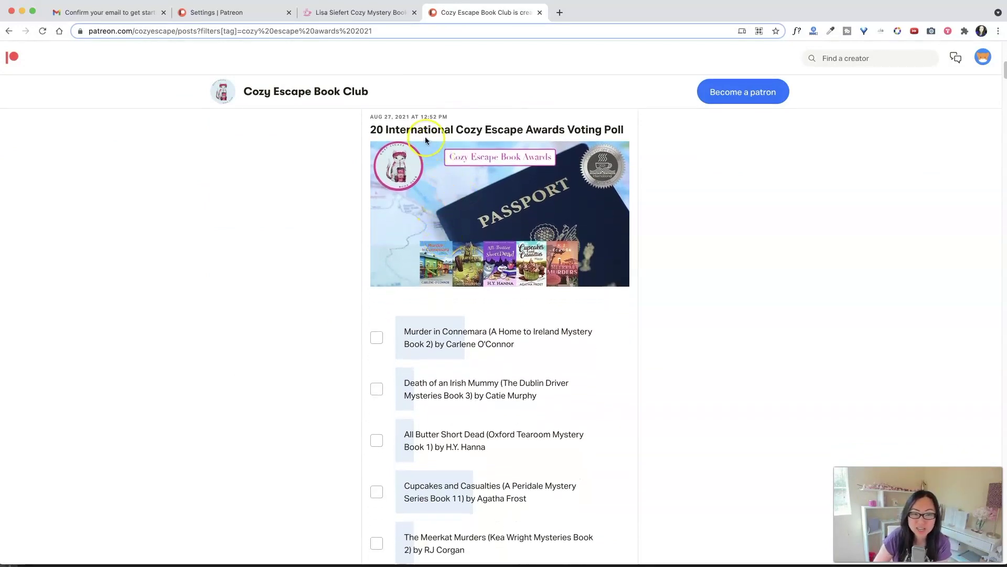
pyautogui.scroll(-1, 425, 140)
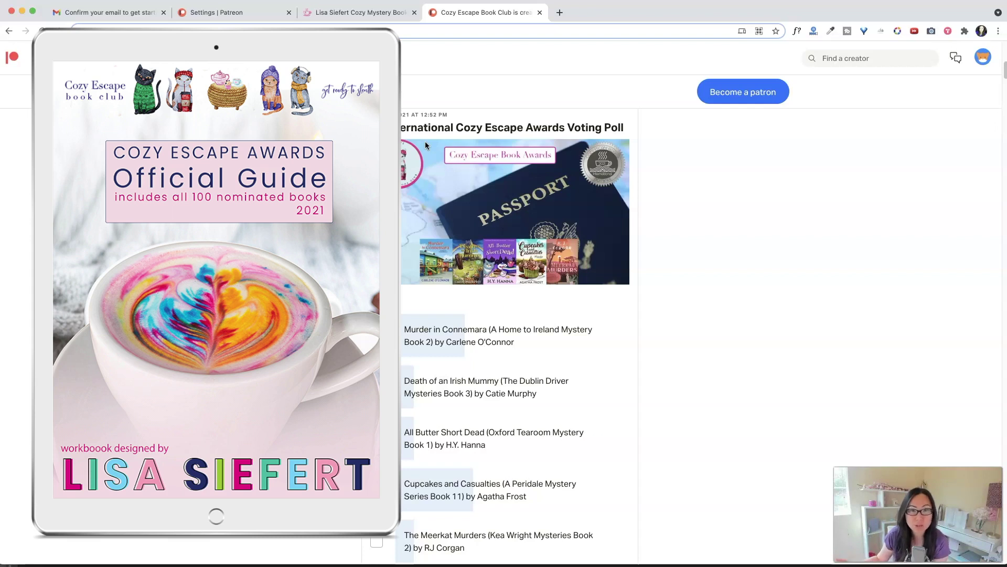
pyautogui.scroll(-1, 440, 246)
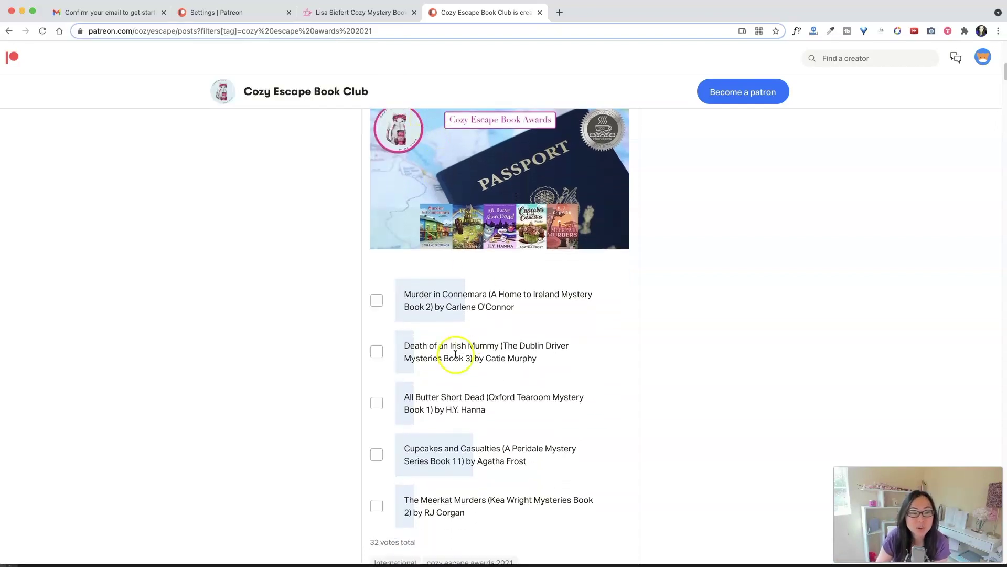
# - Vote in the first poll, switching from Murder in Connemara to Death of an Irish Mummy
pyautogui.click(378, 302)
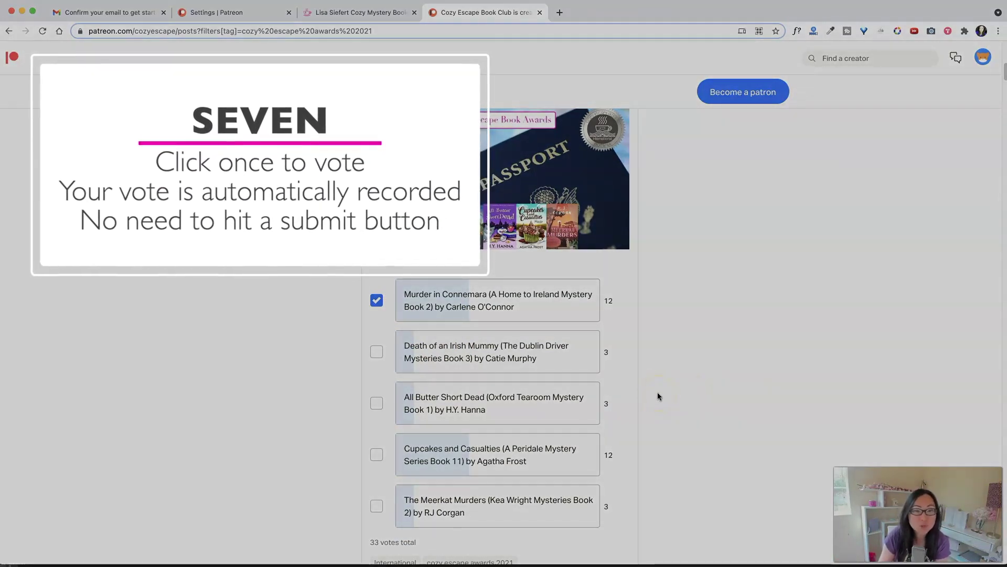
pyautogui.scroll(-3, 439, 380)
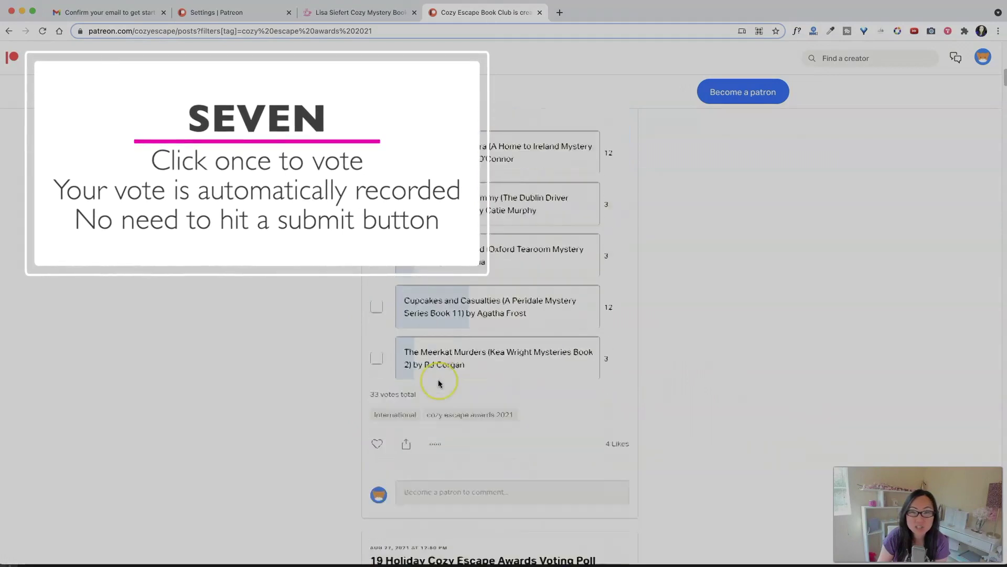
pyautogui.scroll(2, 439, 380)
pyautogui.scroll(5, 439, 379)
pyautogui.scroll(-5, 402, 445)
pyautogui.click(377, 328)
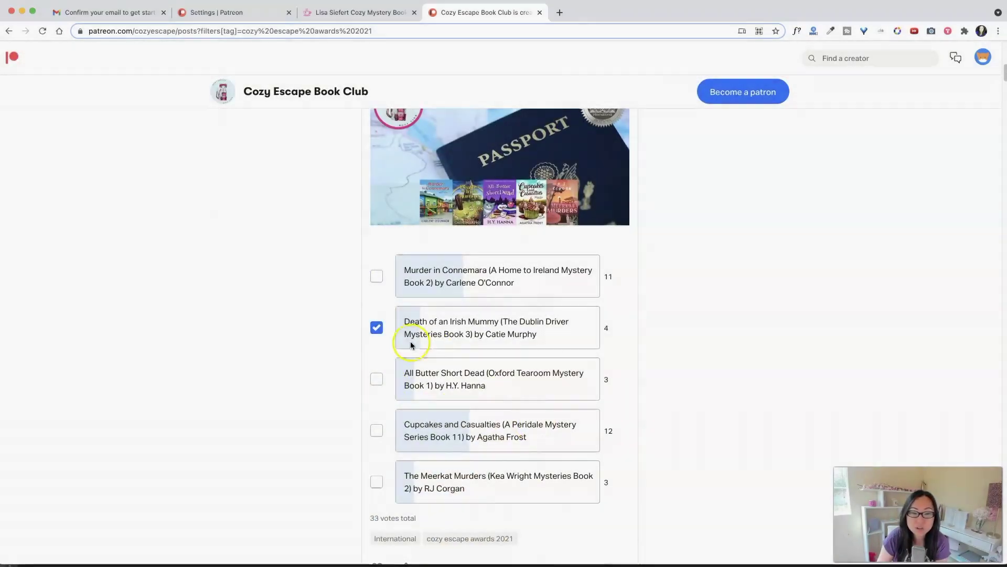
# - Tick Slashing Through the Snow in the holiday poll and Booked for Death in the B&B poll
pyautogui.scroll(-12, 491, 342)
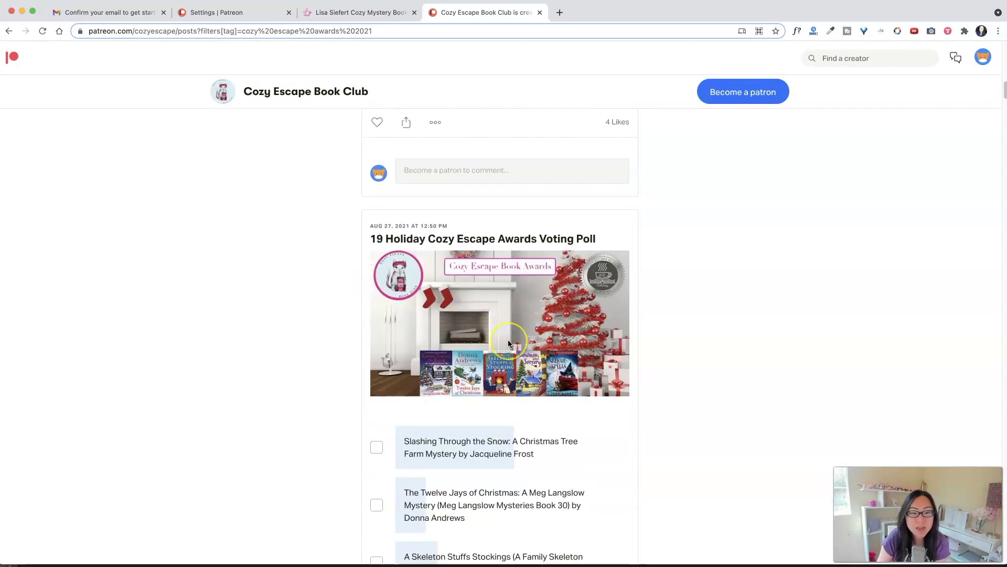
pyautogui.click(375, 207)
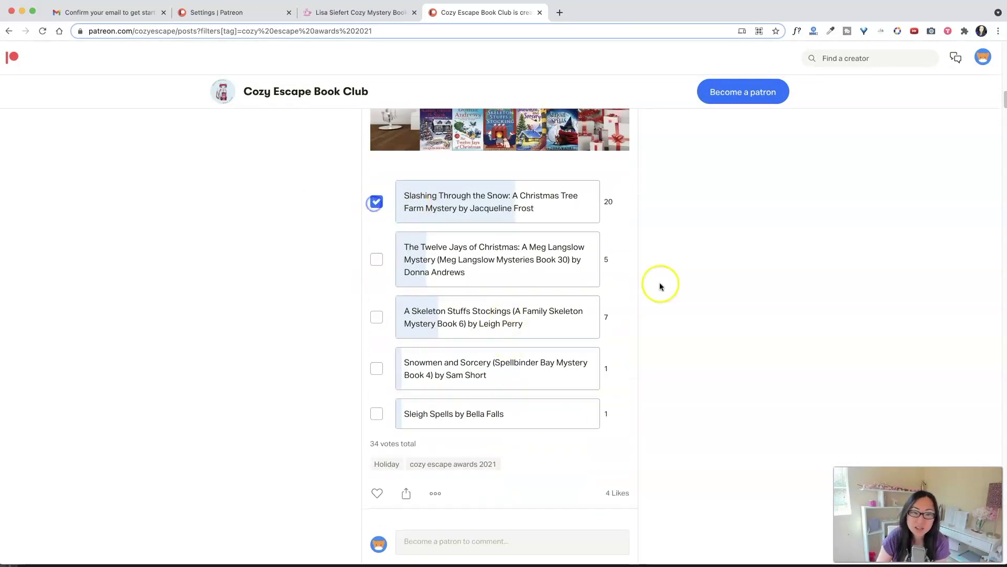
pyautogui.scroll(-8, 499, 392)
pyautogui.scroll(-4, 498, 389)
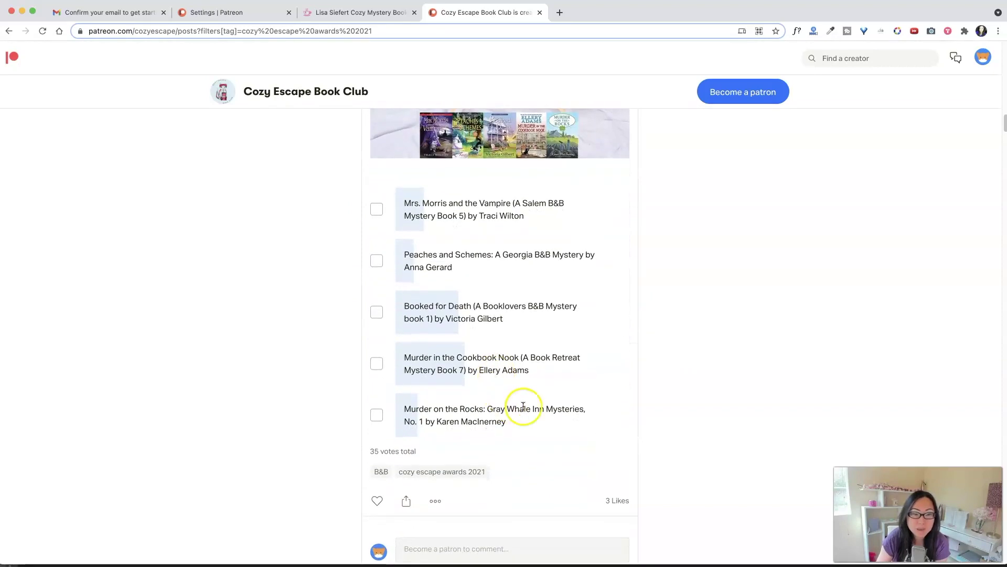
pyautogui.click(376, 313)
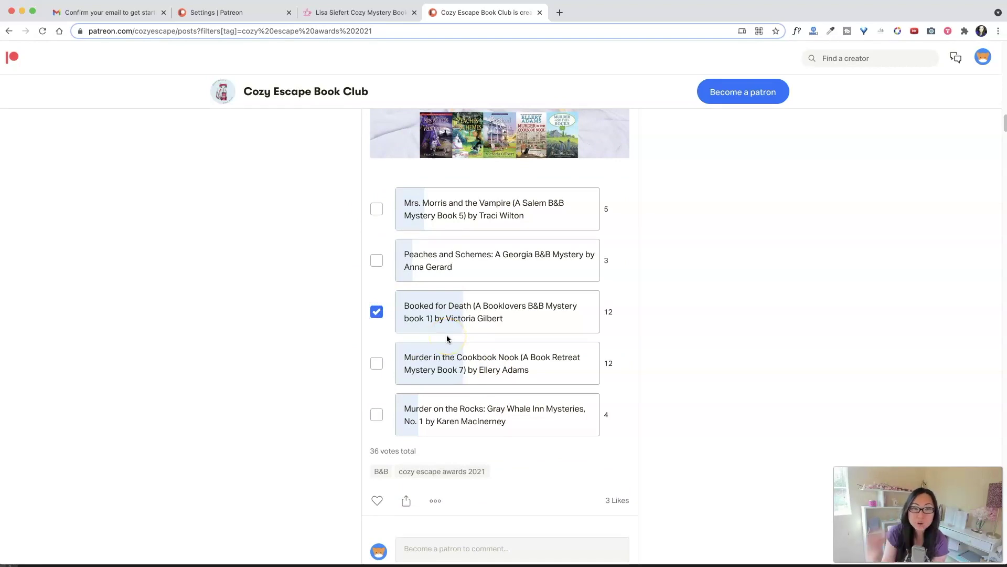
# - Scroll through the remaining 2021 award polls down to the Culinary poll, then back to the banner
pyautogui.scroll(-15, 435, 342)
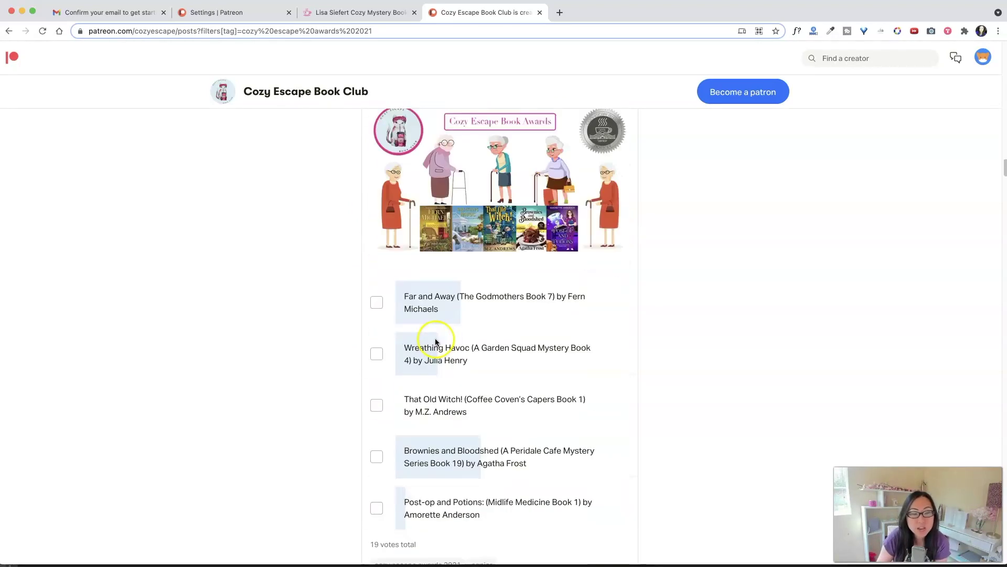
pyautogui.scroll(-20, 433, 347)
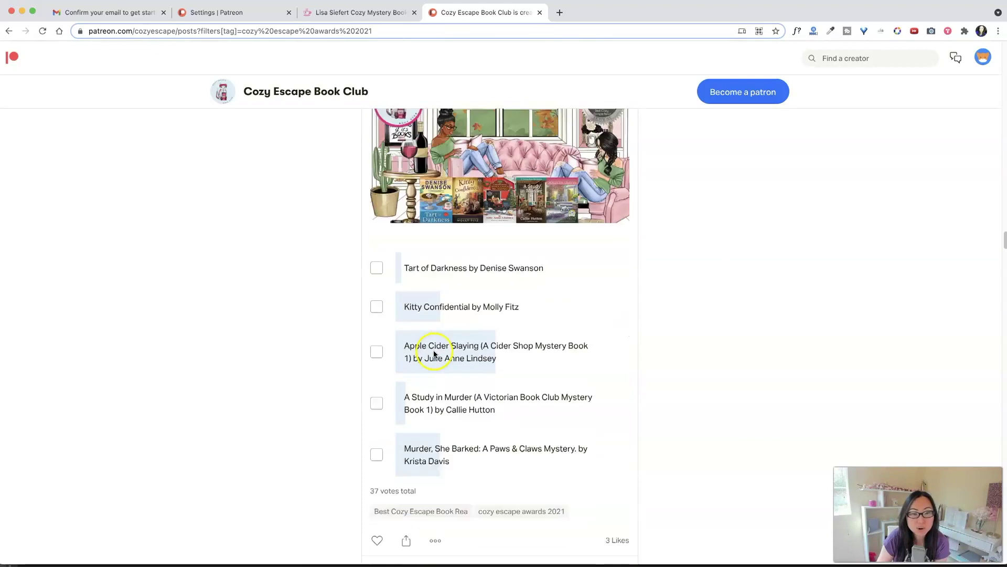
pyautogui.scroll(-20, 434, 356)
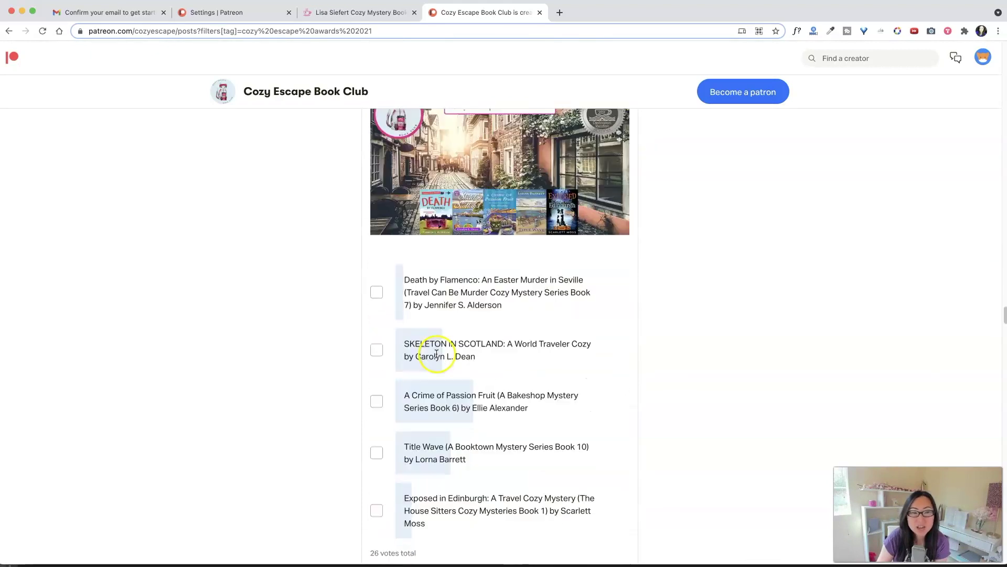
pyautogui.scroll(-20, 446, 351)
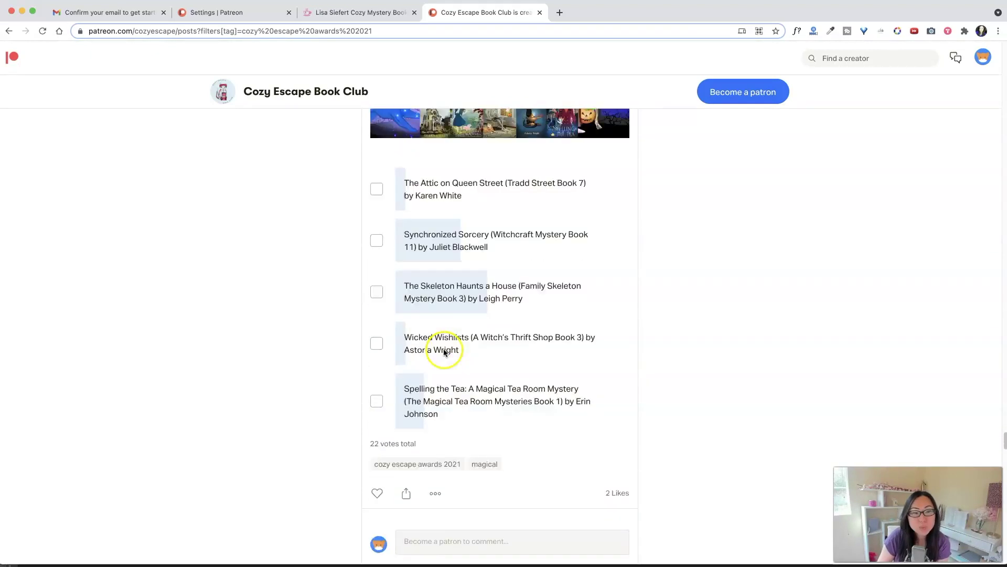
pyautogui.scroll(-20, 444, 350)
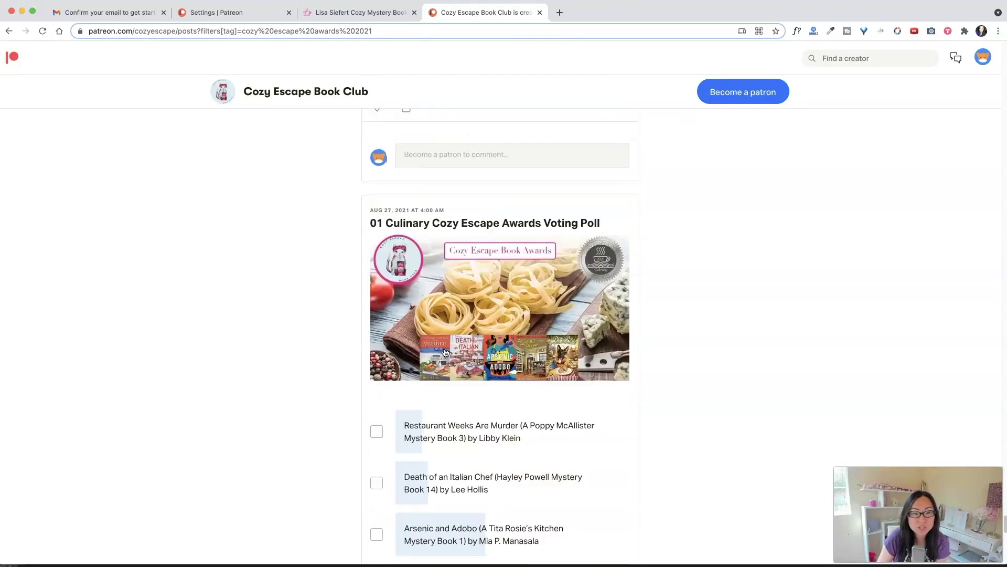
pyautogui.scroll(-5, 446, 356)
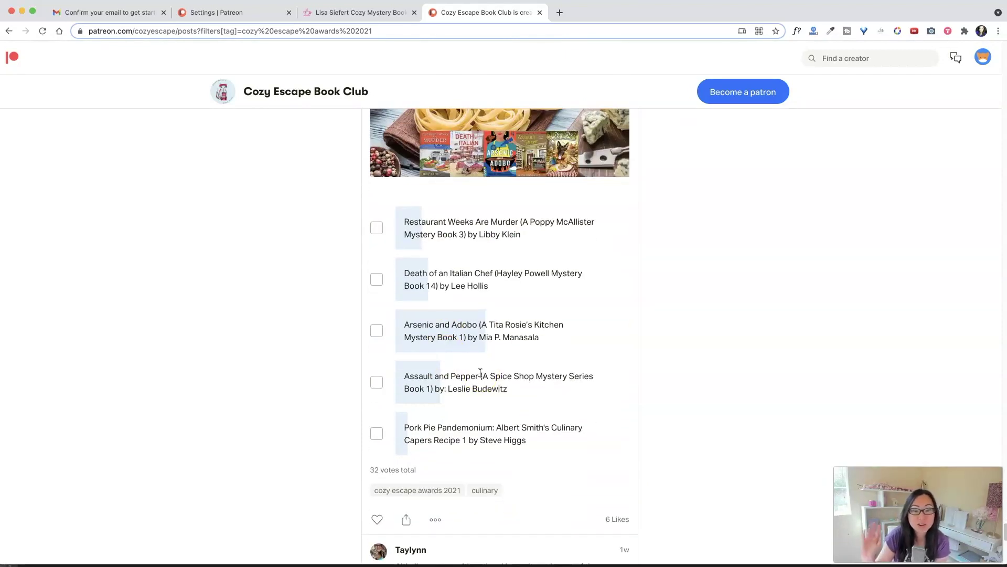
pyautogui.scroll(-3, 530, 398)
pyautogui.scroll(15, 720, 493)
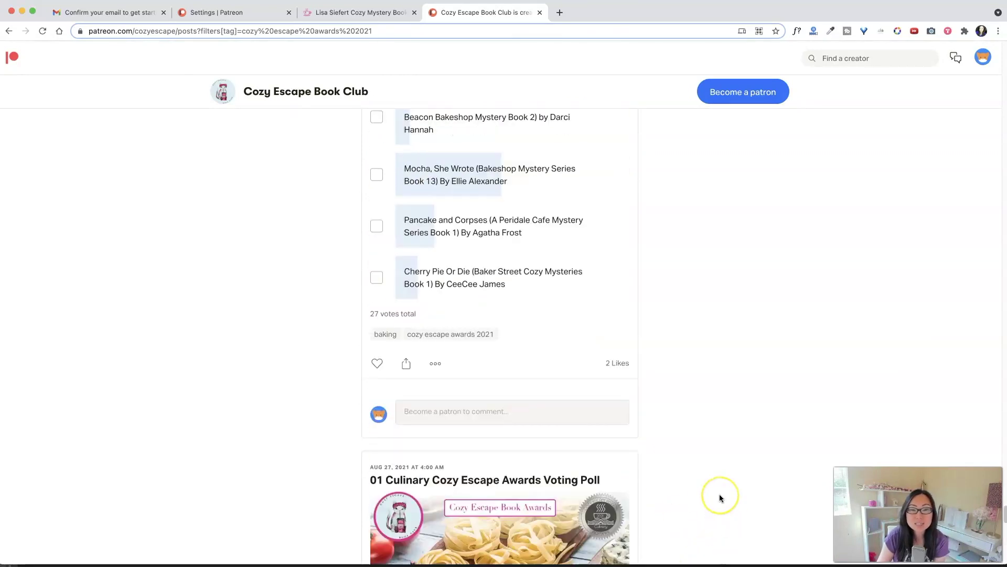
pyautogui.scroll(15, 720, 494)
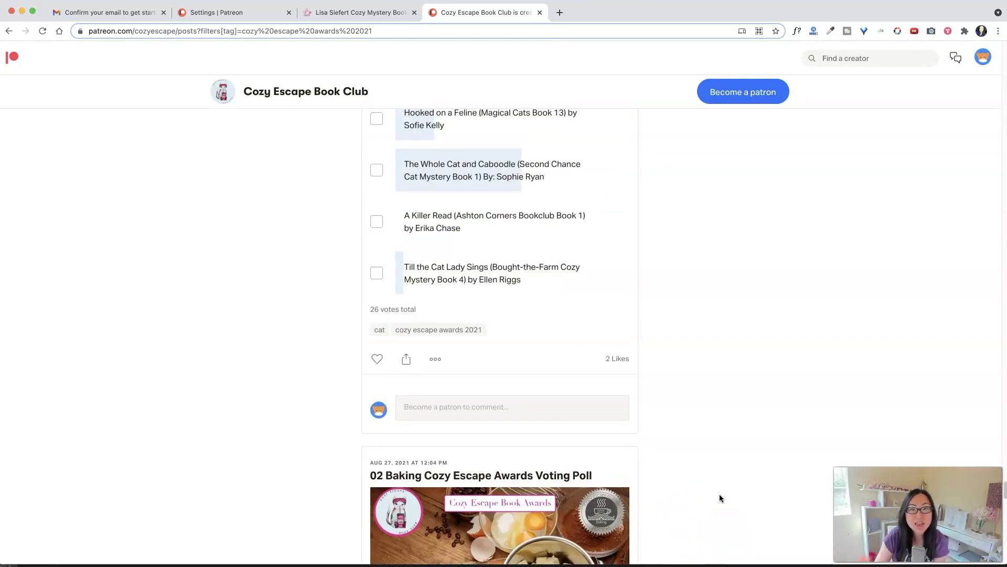
pyautogui.scroll(20, 724, 496)
pyautogui.scroll(20, 727, 497)
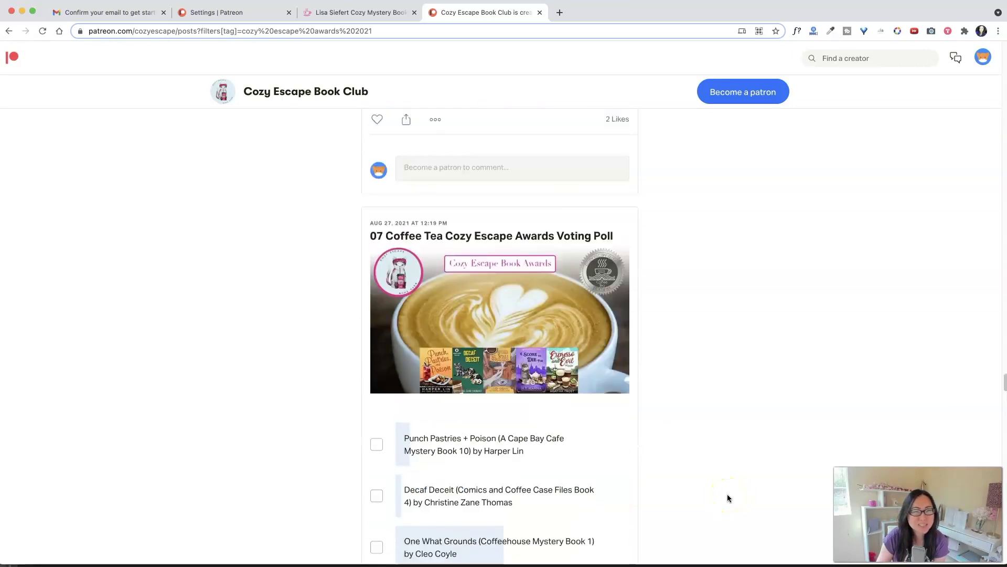
pyautogui.scroll(20, 727, 496)
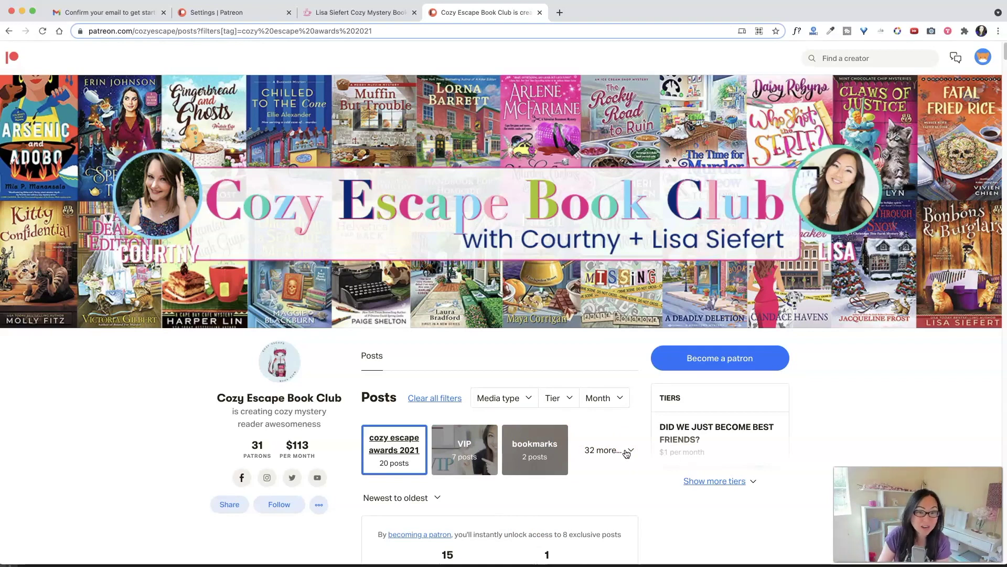
# - Filter the club's posts to the culinary tag from the '32 more...' list and review the Culinary poll
pyautogui.click(624, 451)
pyautogui.click(631, 452)
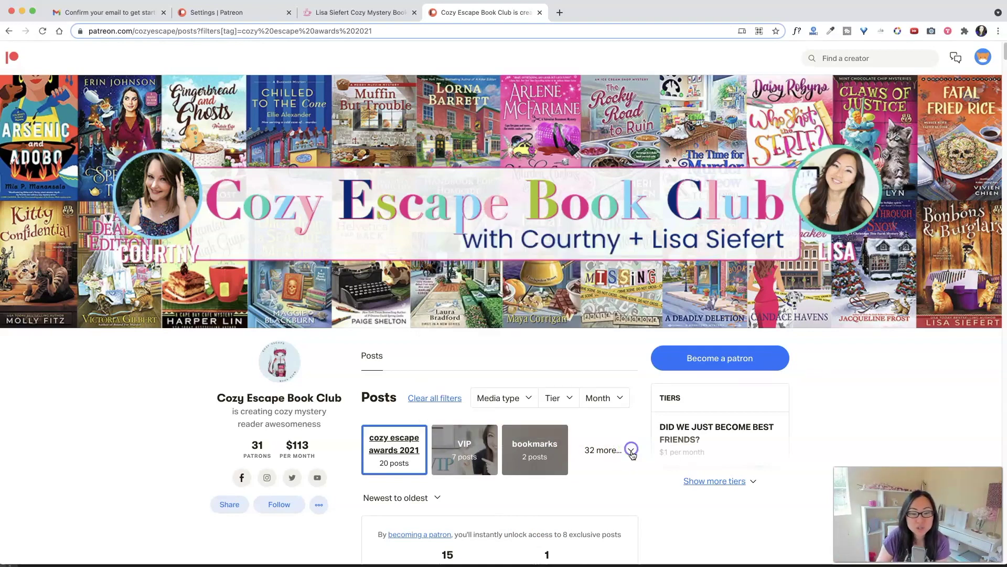
pyautogui.click(625, 451)
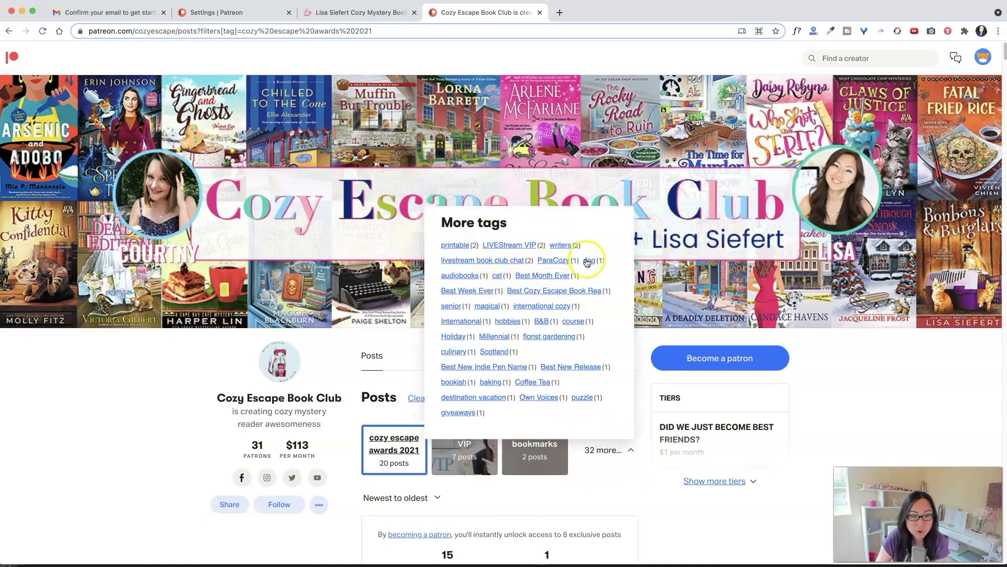
pyautogui.click(450, 353)
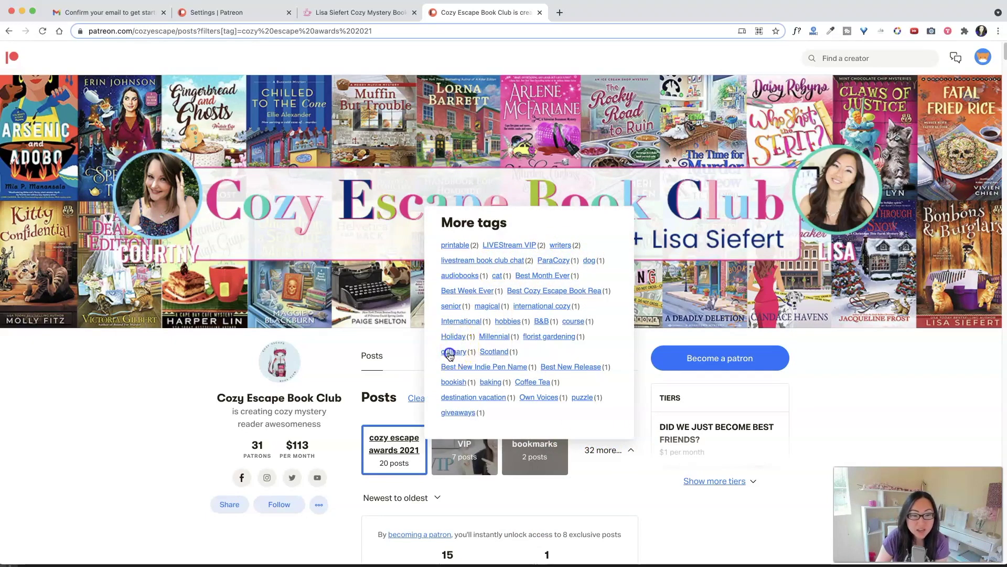
pyautogui.scroll(-10, 505, 351)
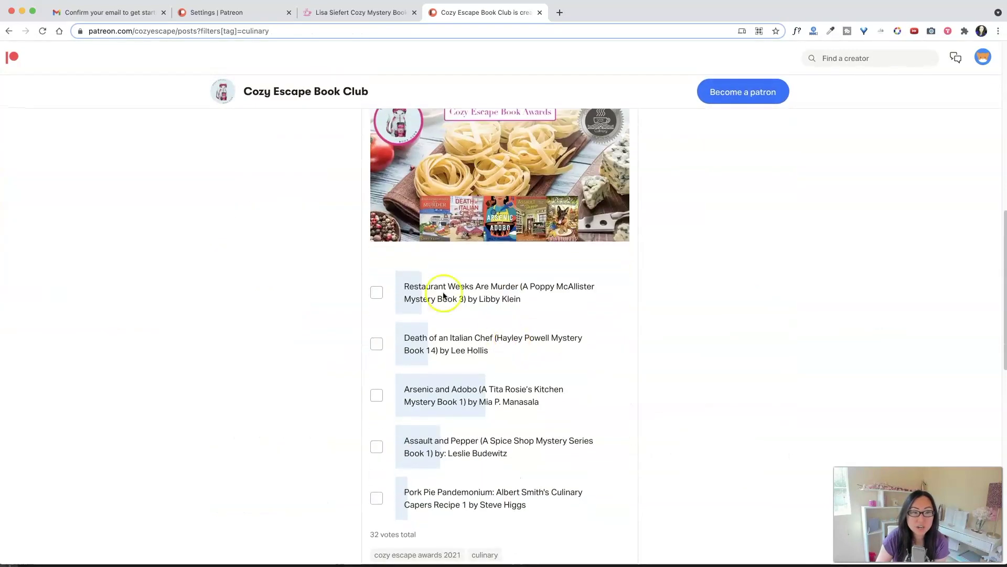
pyautogui.scroll(2, 591, 272)
pyautogui.scroll(-5, 578, 196)
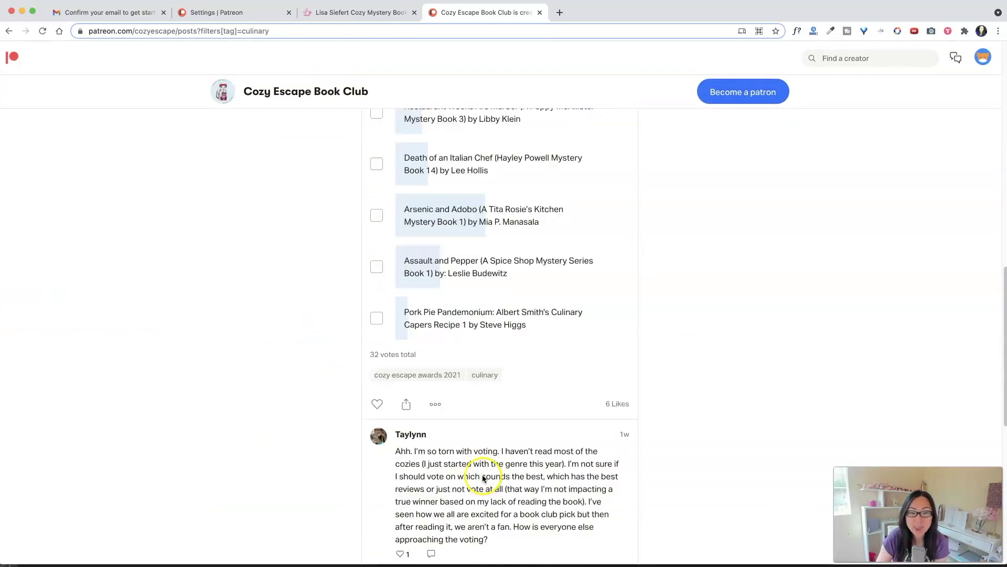
pyautogui.scroll(-2, 484, 478)
pyautogui.scroll(15, 525, 419)
pyautogui.click(625, 266)
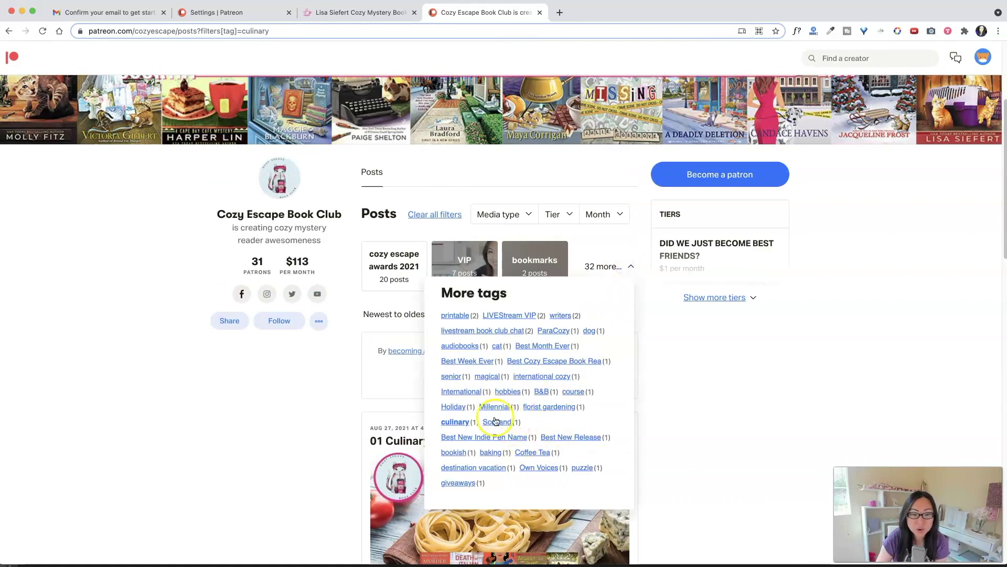
# - Filter posts to the 'florist gardening' tag and scroll through that poll's book options
pyautogui.click(549, 406)
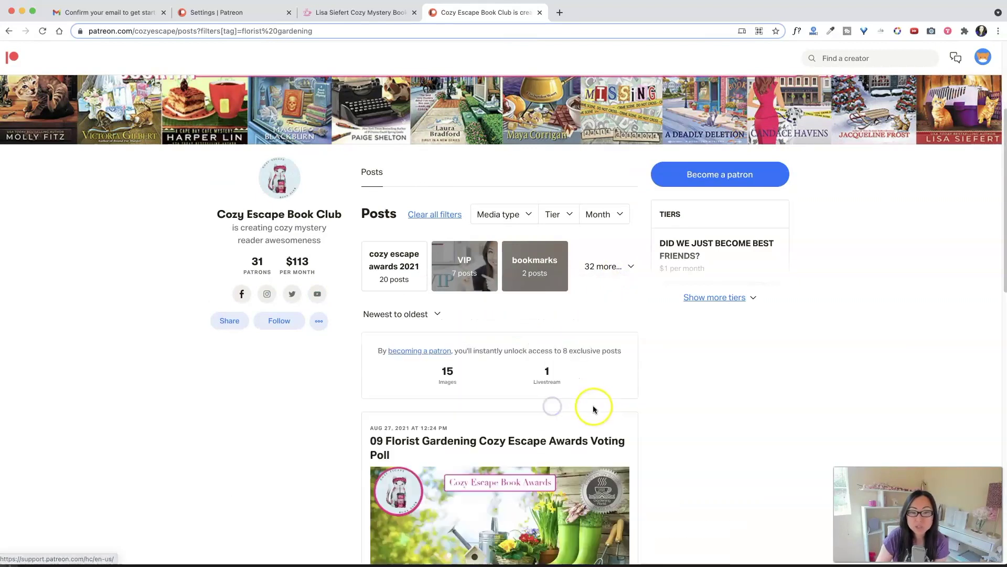
pyautogui.scroll(-7, 593, 407)
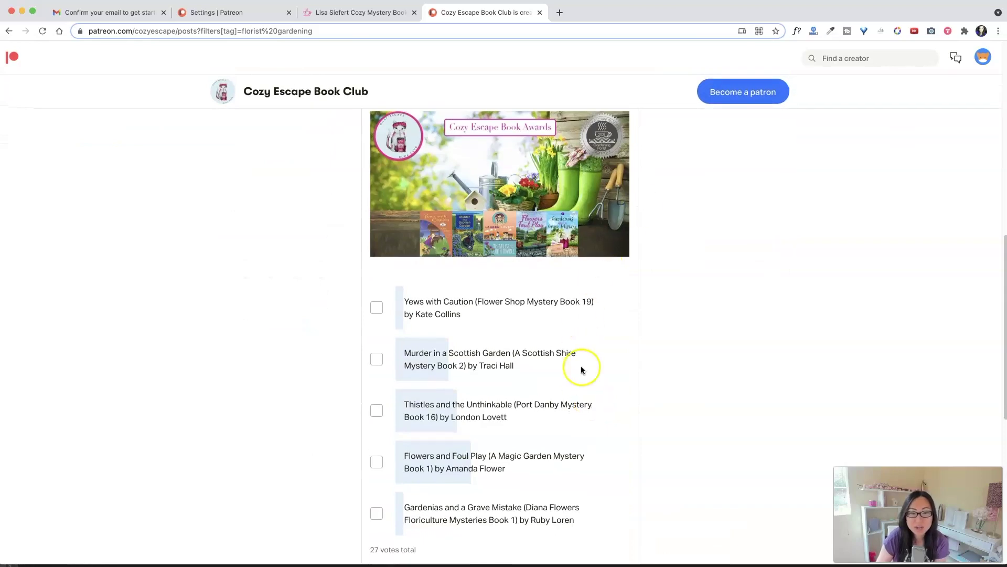
pyautogui.scroll(-2, 582, 373)
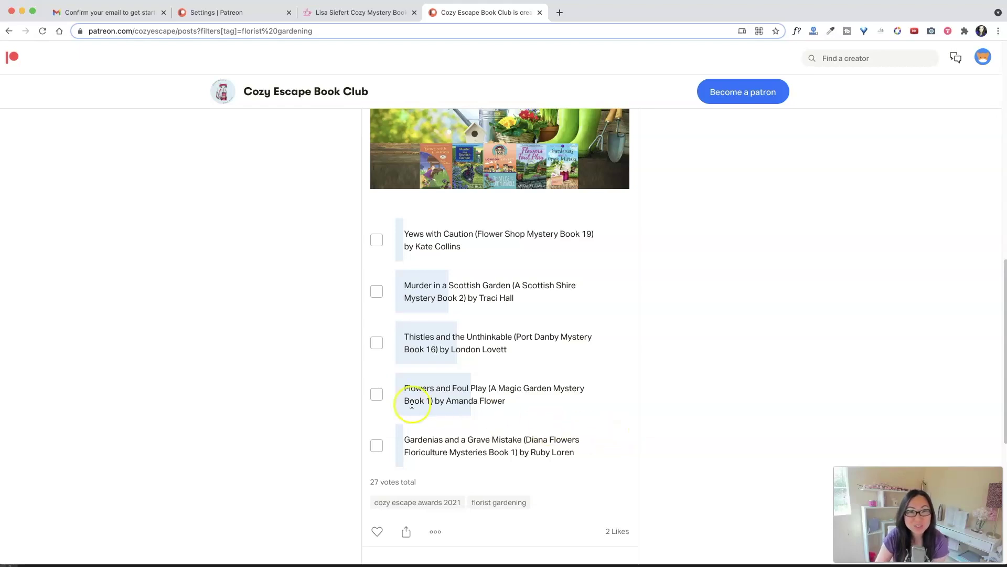
pyautogui.scroll(10, 123, 407)
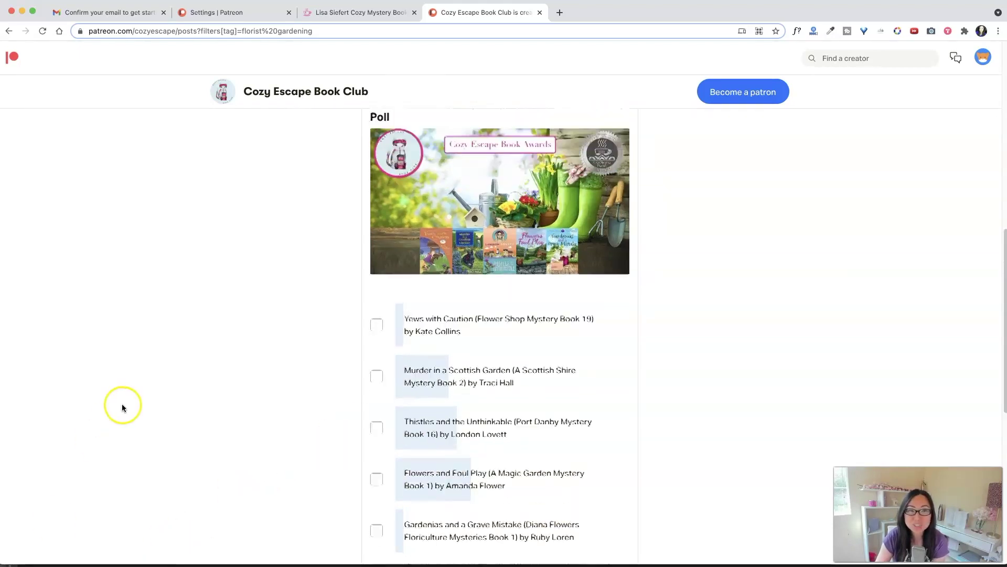
# - Go to the Events list on lisasiefert.com and open the 1st Annual Cozy Escape Awards event
pyautogui.click(336, 13)
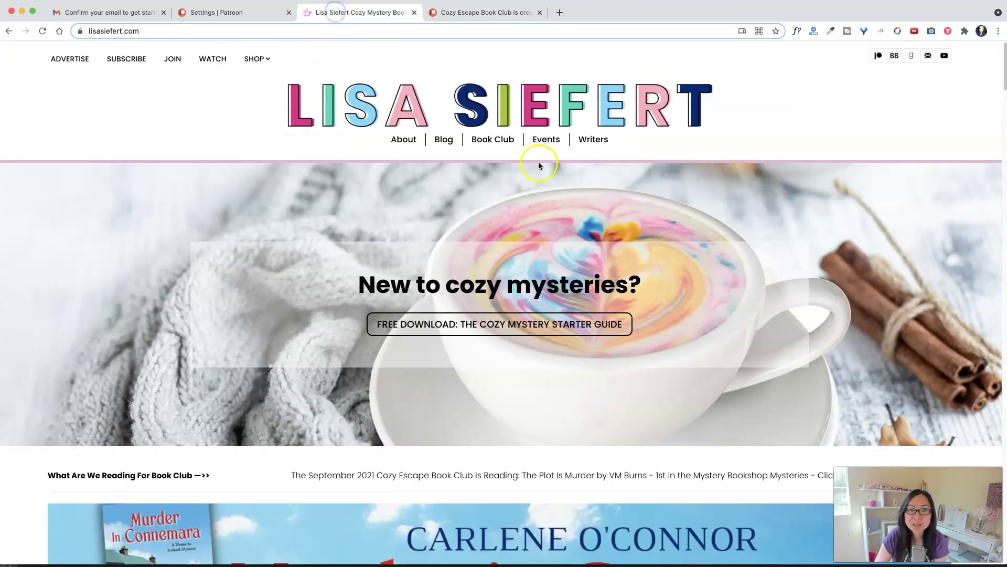
pyautogui.click(543, 144)
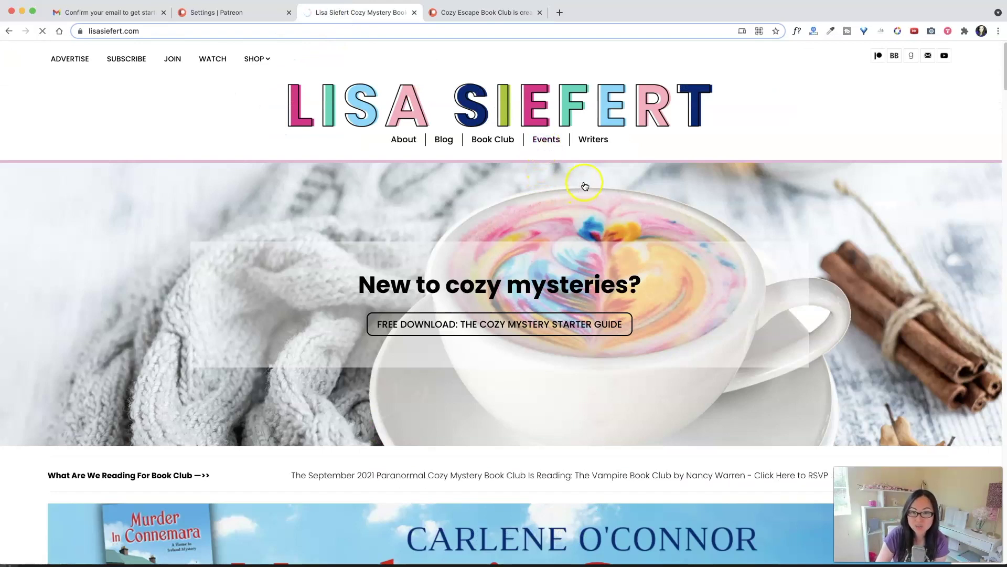
pyautogui.scroll(-2, 612, 284)
pyautogui.scroll(-5, 612, 284)
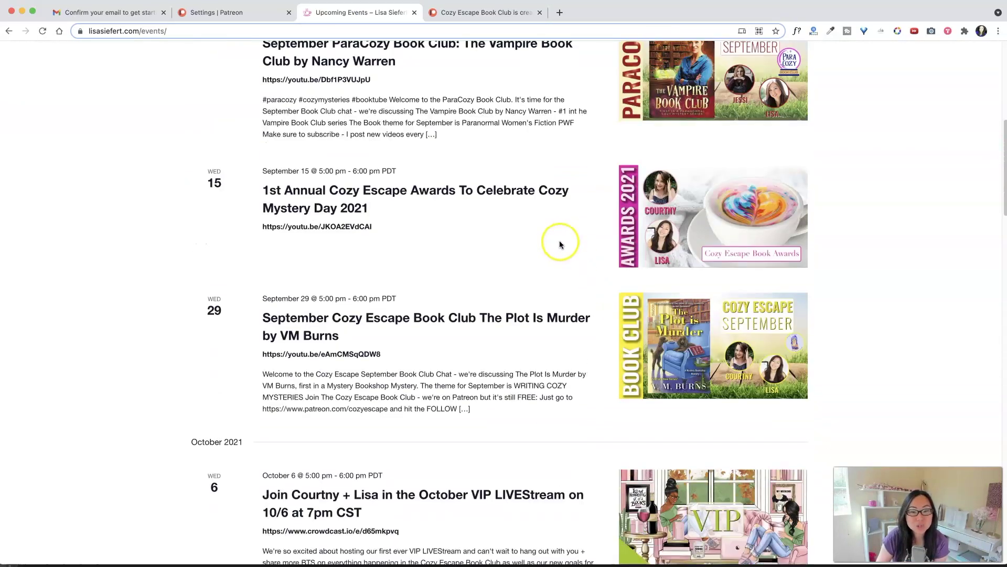
pyautogui.click(472, 195)
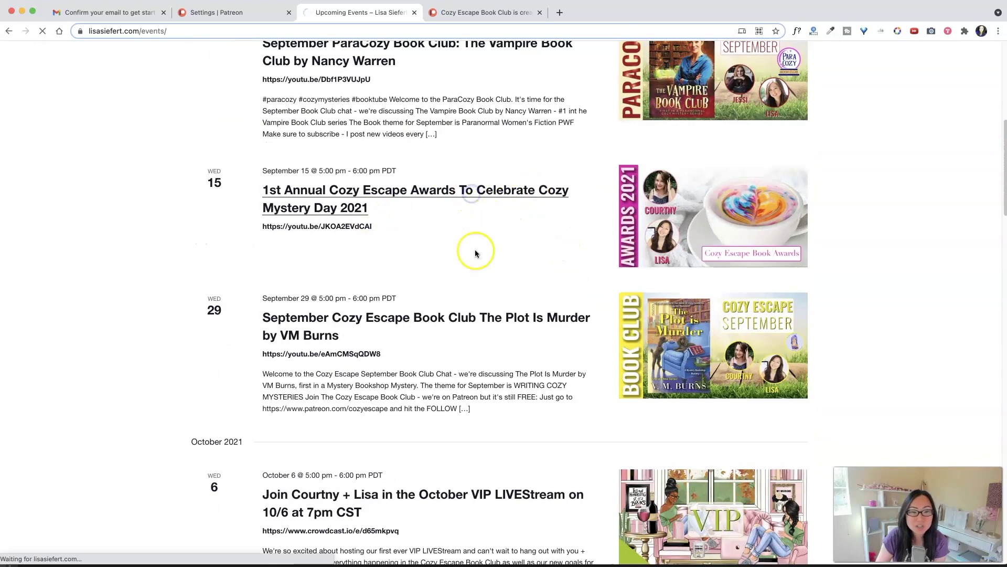
pyautogui.scroll(-4, 485, 260)
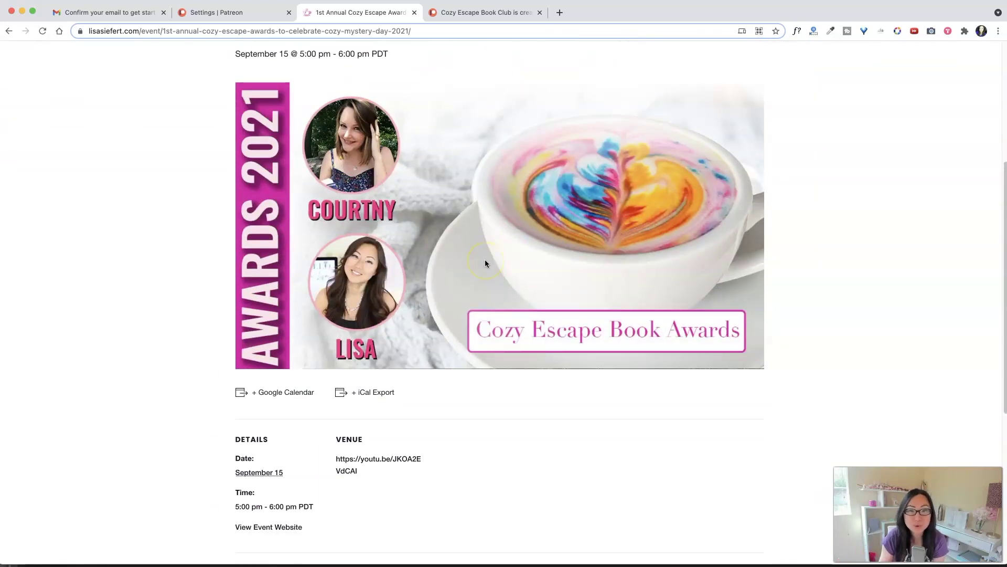
pyautogui.scroll(-5, 483, 262)
pyautogui.scroll(-1, 458, 320)
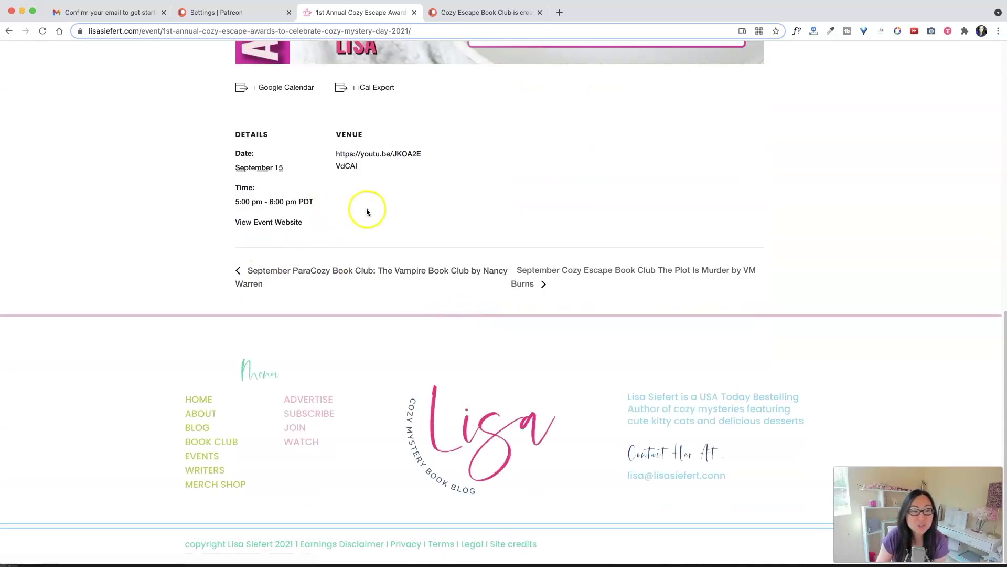
pyautogui.click(387, 209)
pyautogui.scroll(1, 279, 189)
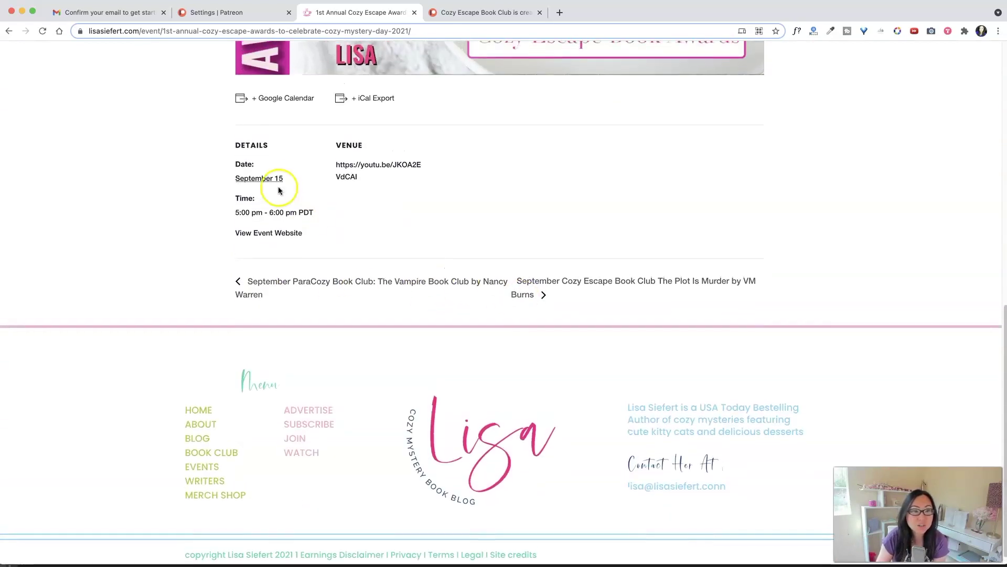
pyautogui.scroll(2, 366, 202)
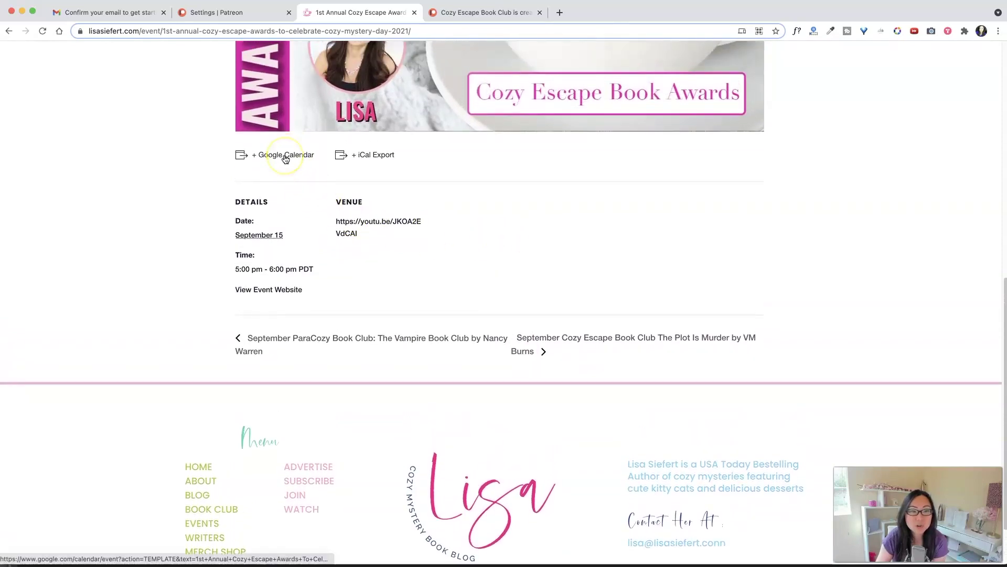
pyautogui.scroll(10, 385, 156)
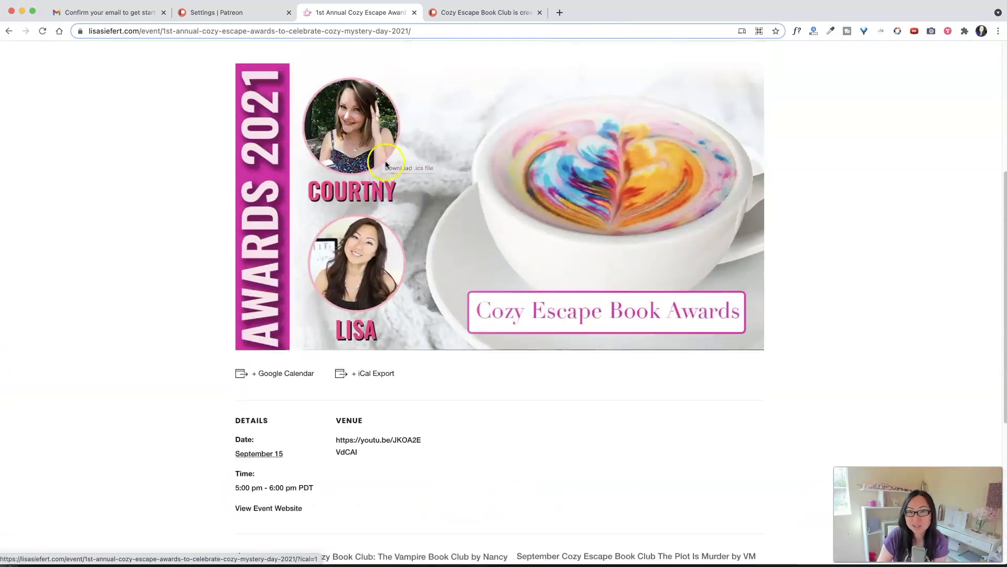